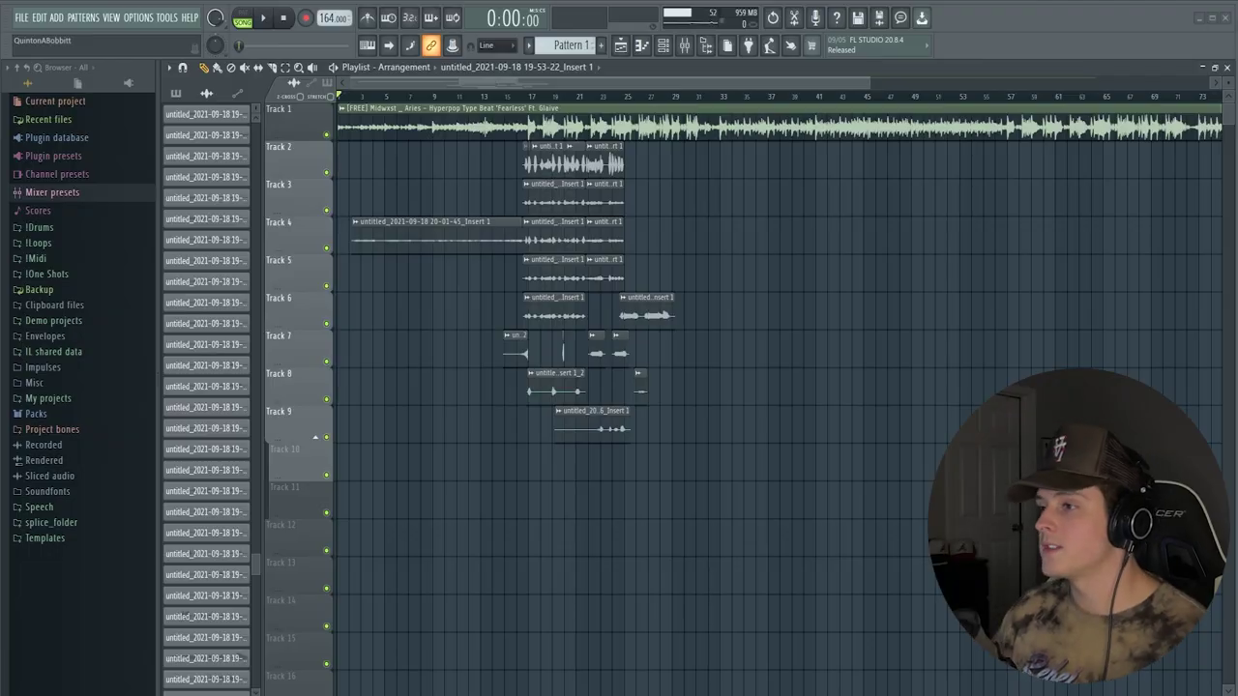
Select the beat clip on Track 1 and move the playhead to about bar 17.
scroll(501, 81, up, 3)
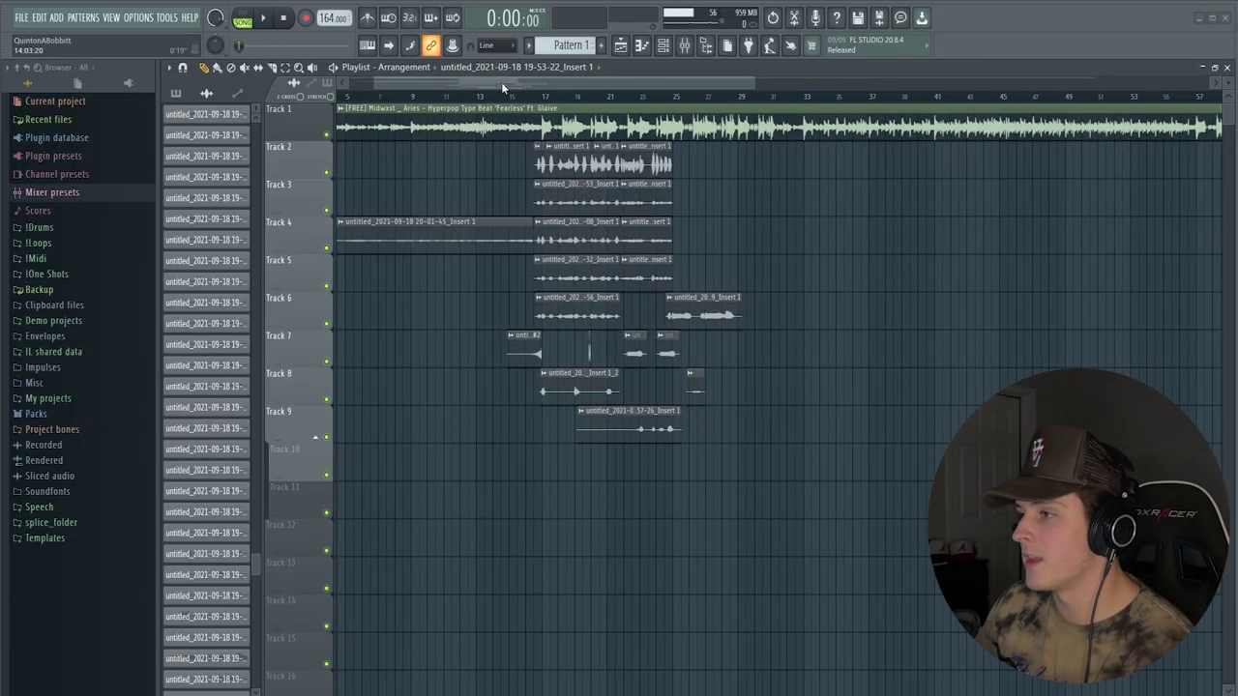
click(469, 121)
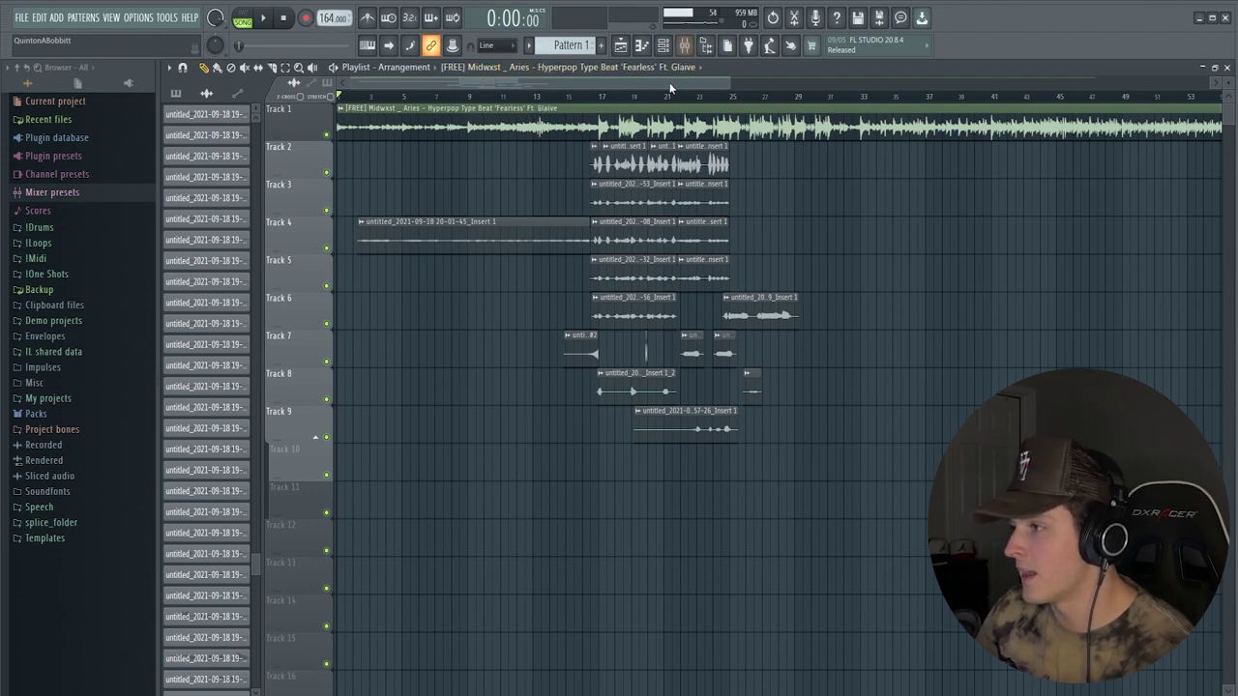
click(597, 100)
Reset Auto-Key on the master and play the beat until it reads A Major, then close it.
click(684, 45)
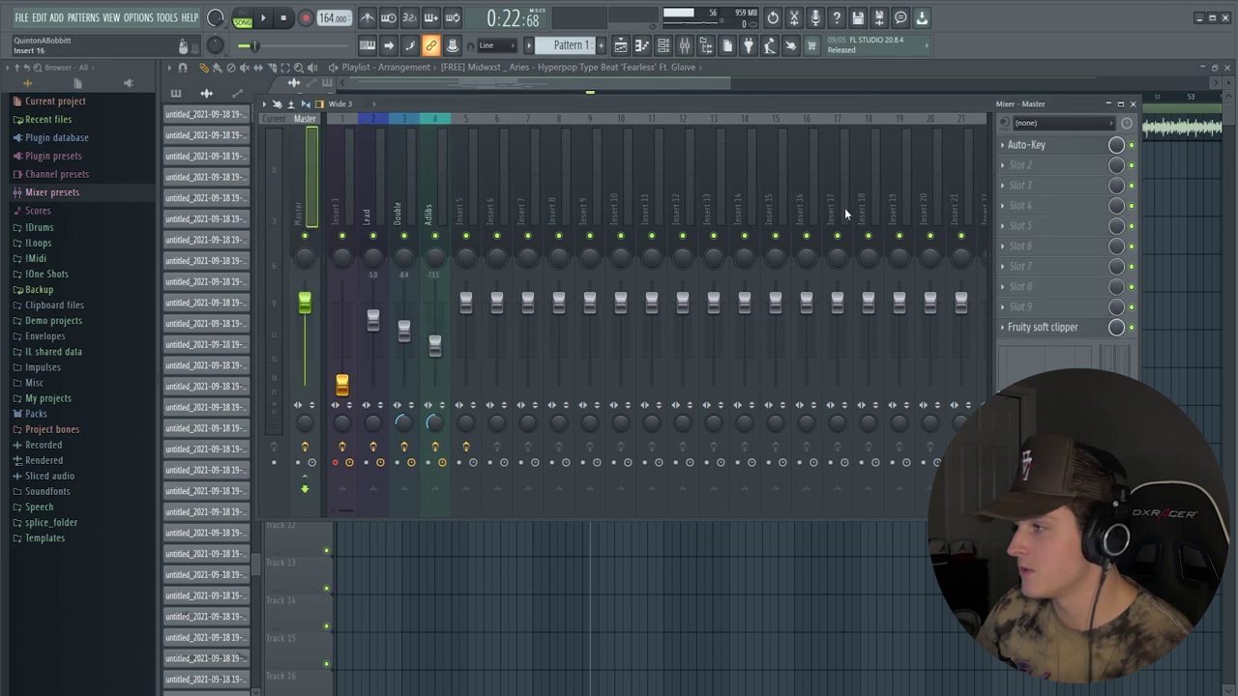
click(1037, 147)
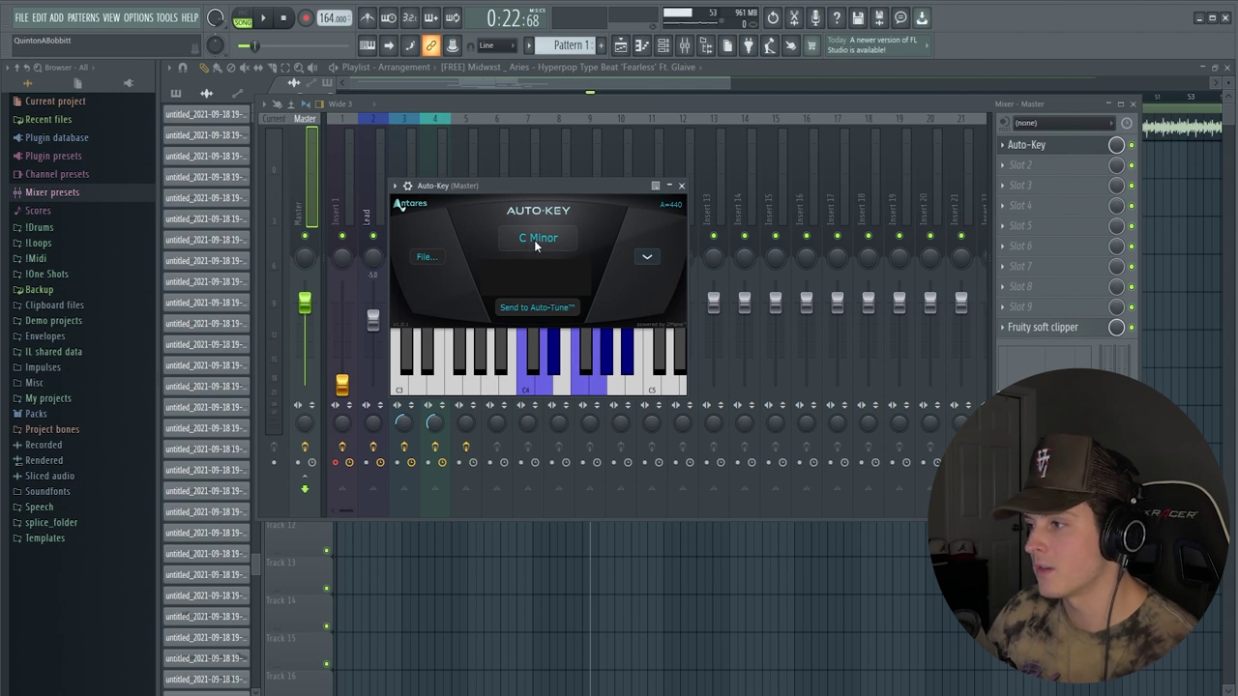
click(528, 240)
key(space)
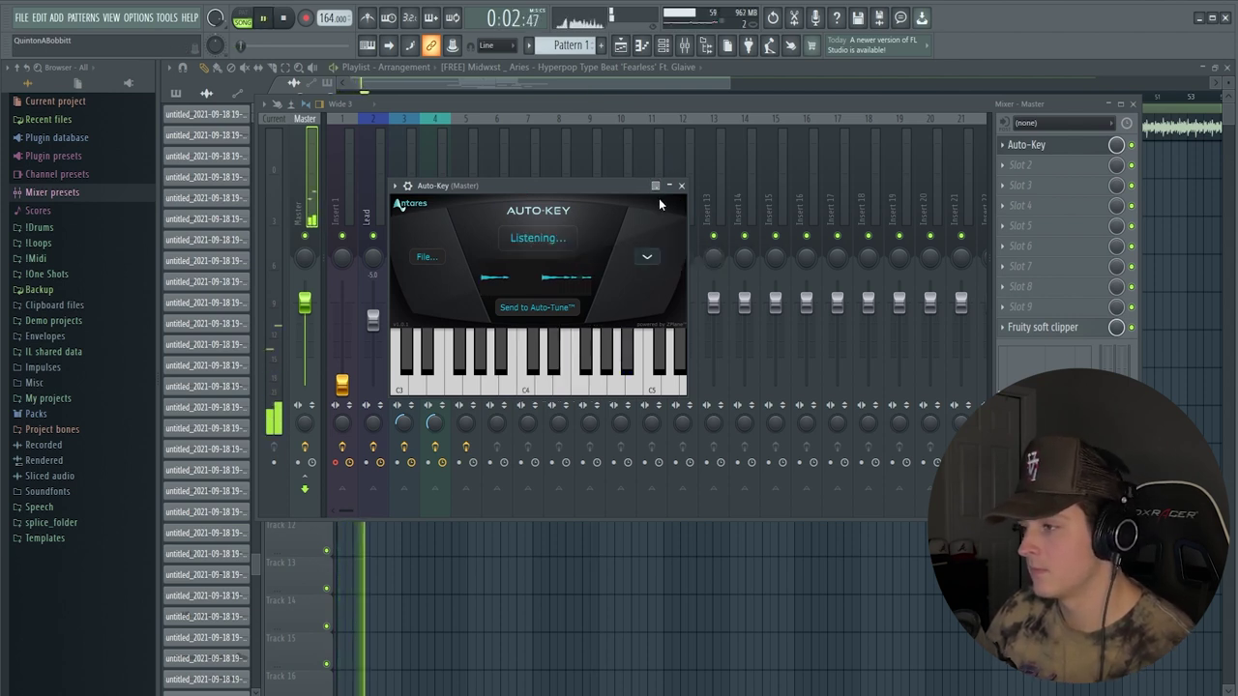
key(space)
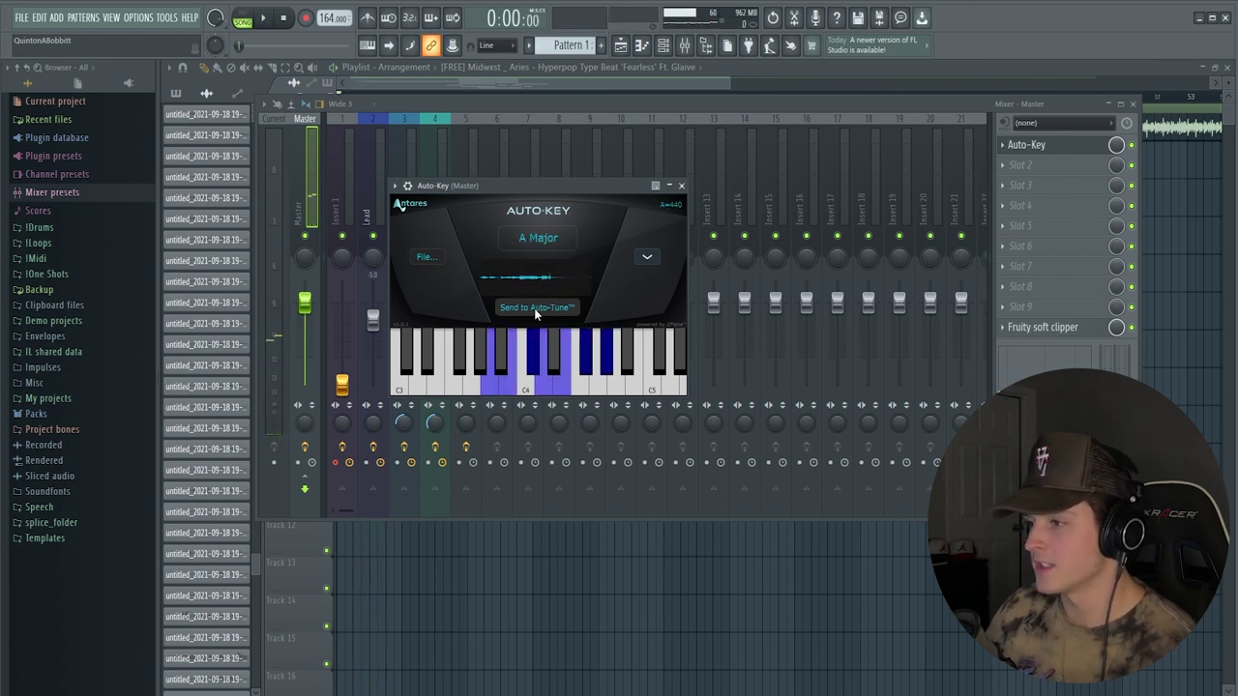
click(680, 186)
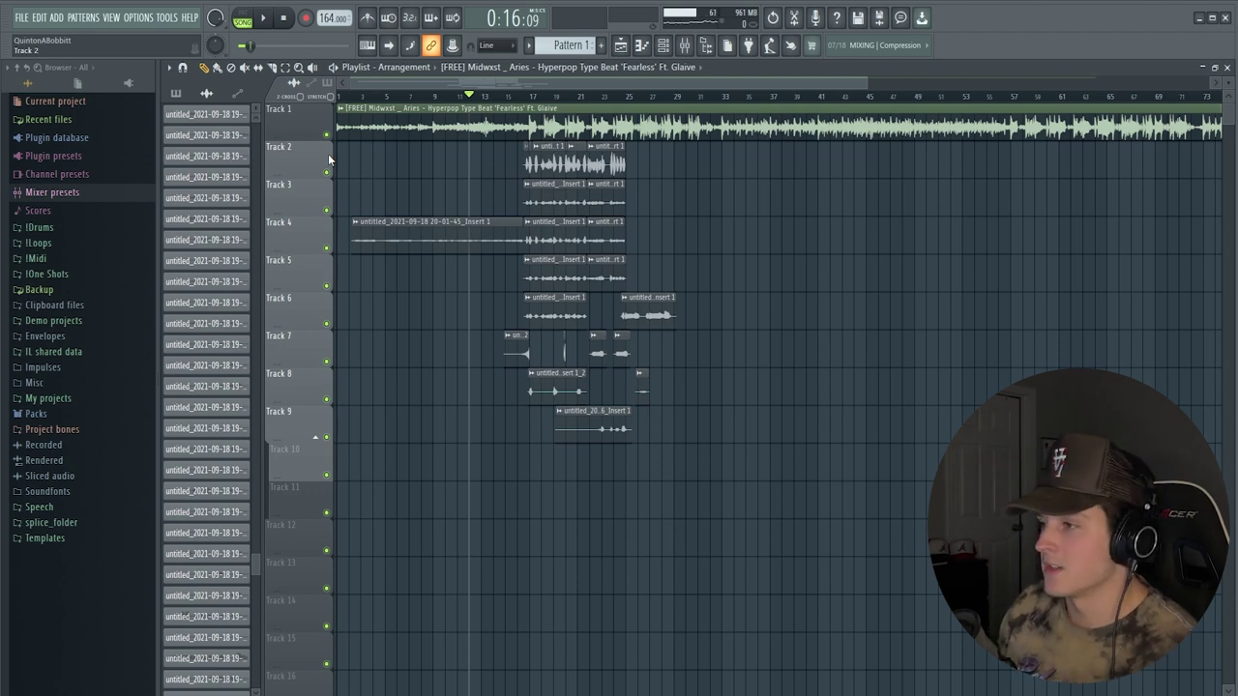
Play the arrangement, then extract the hyperpop folder from hyperpop.zip onto the desktop.
key(space)
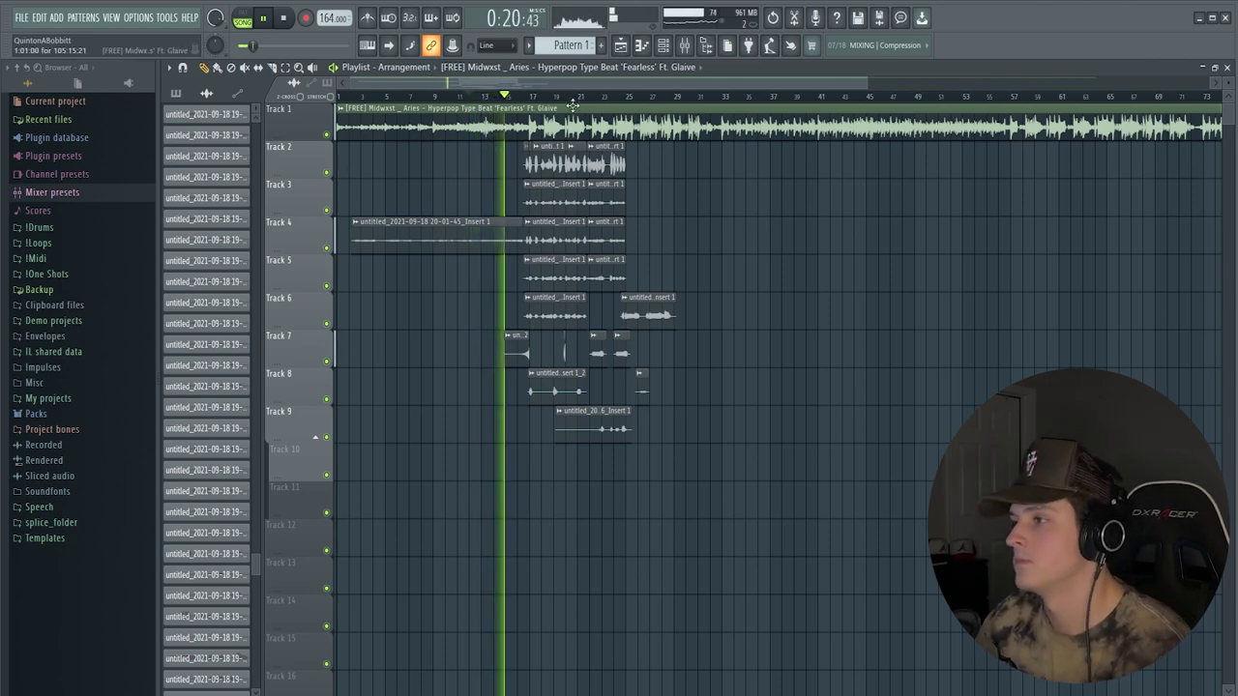
scroll(556, 101, up, 4)
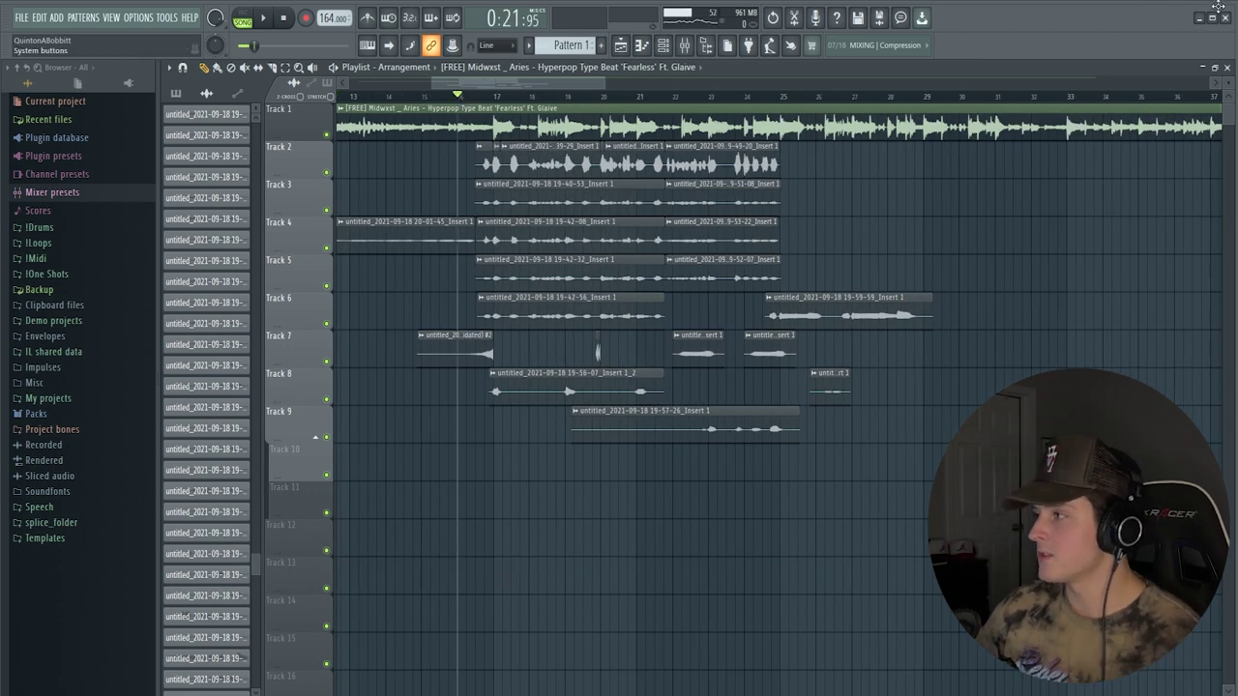
click(1201, 18)
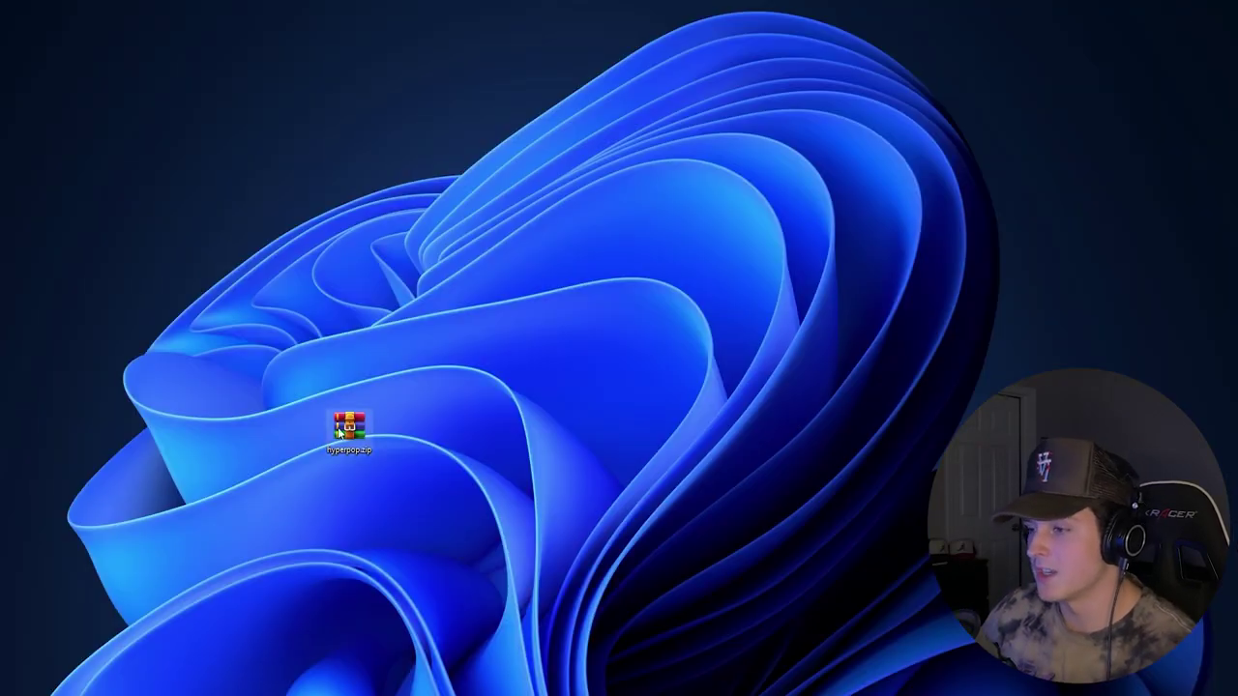
drag(348, 428, 489, 247)
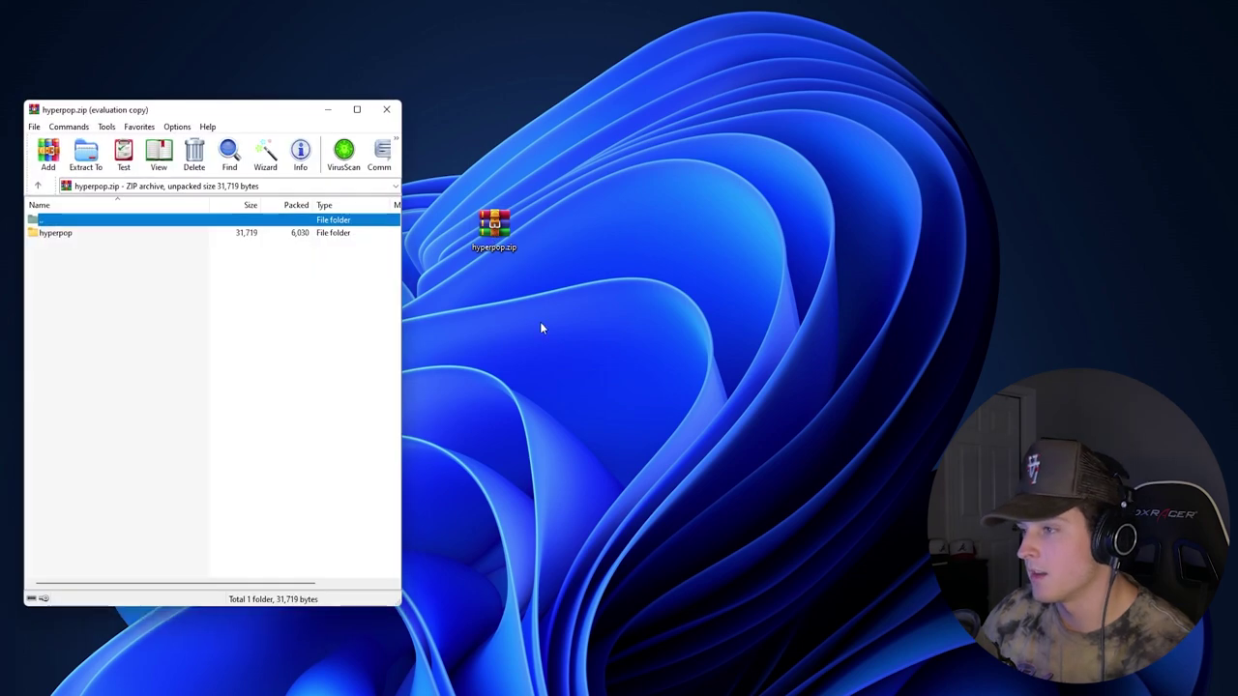
drag(58, 234, 483, 332)
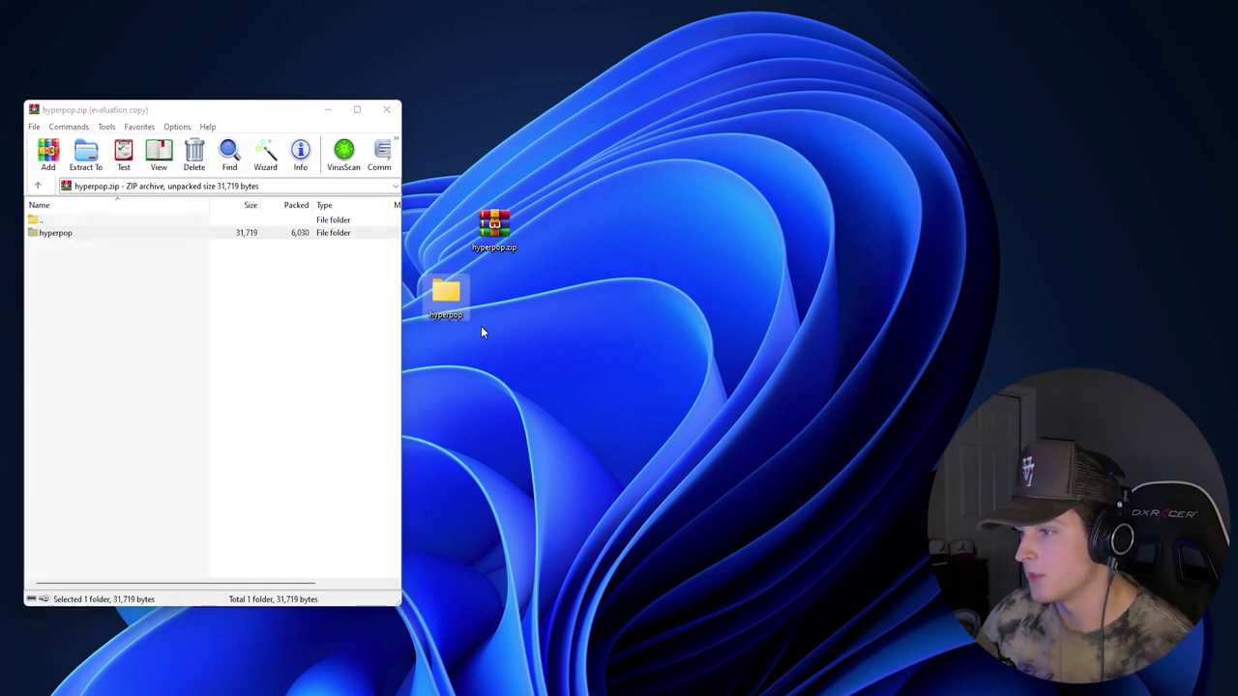
Open the extracted hyperpop folder showing the Adlibs, Doubles and Lead .fst presets.
click(386, 110)
double_click(446, 295)
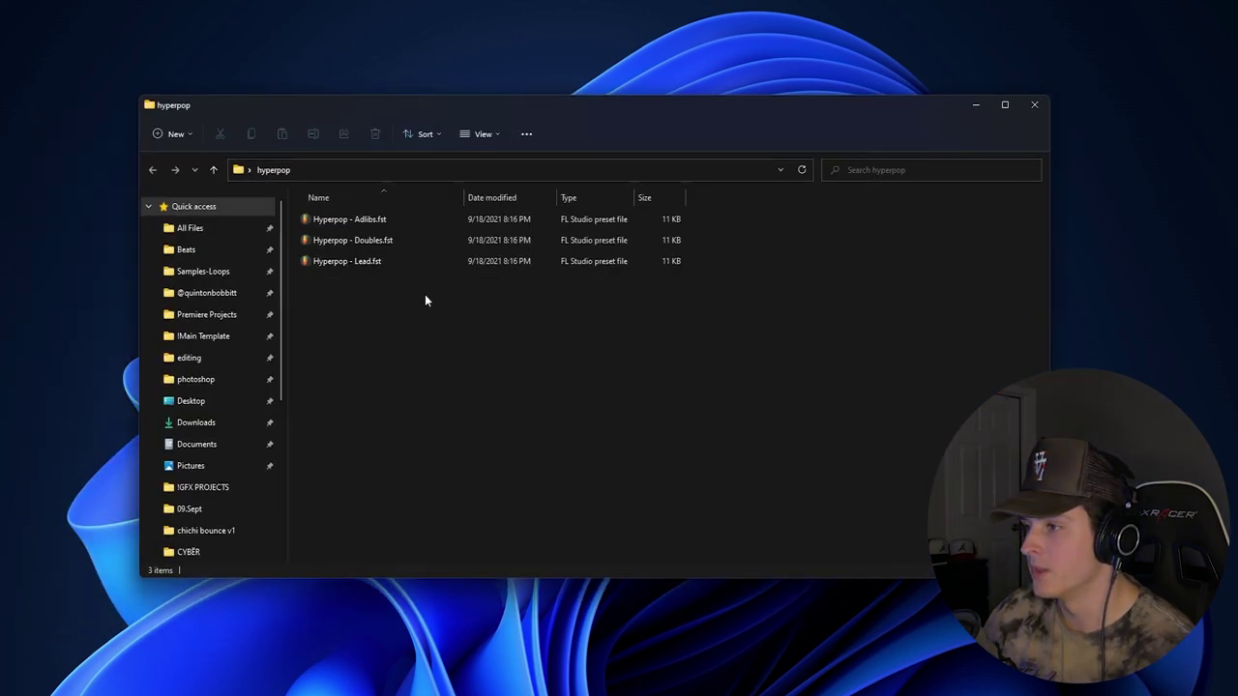
drag(352, 325, 356, 181)
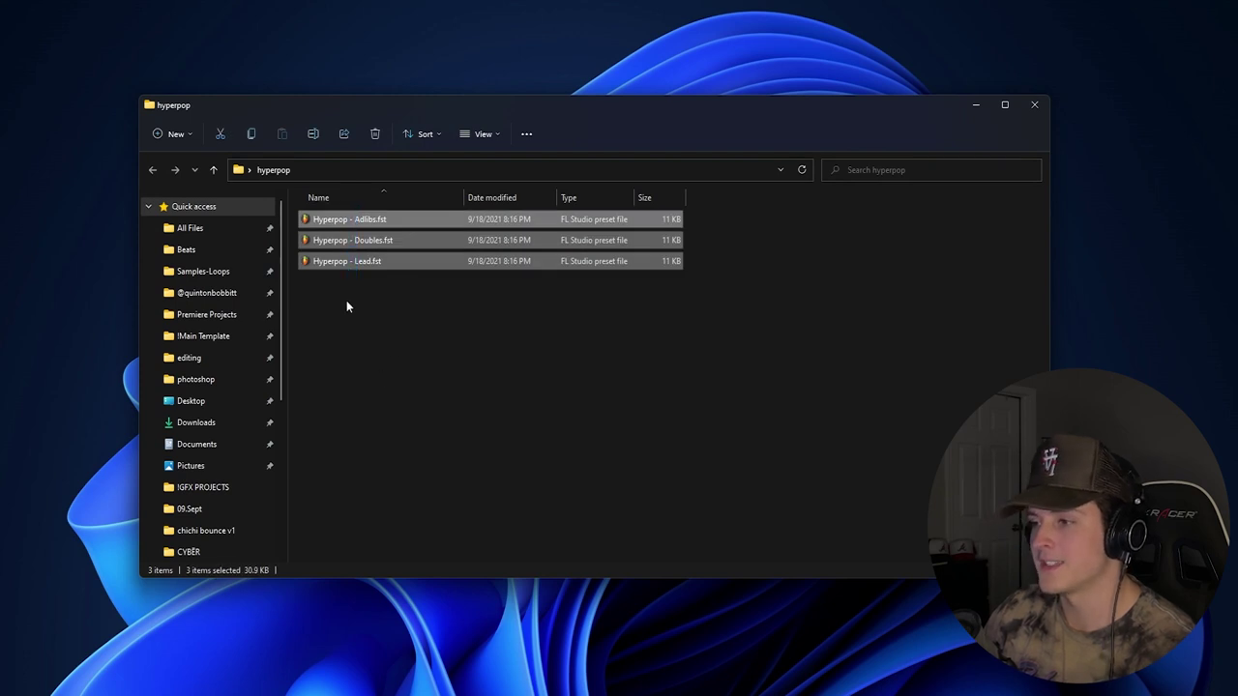
click(387, 298)
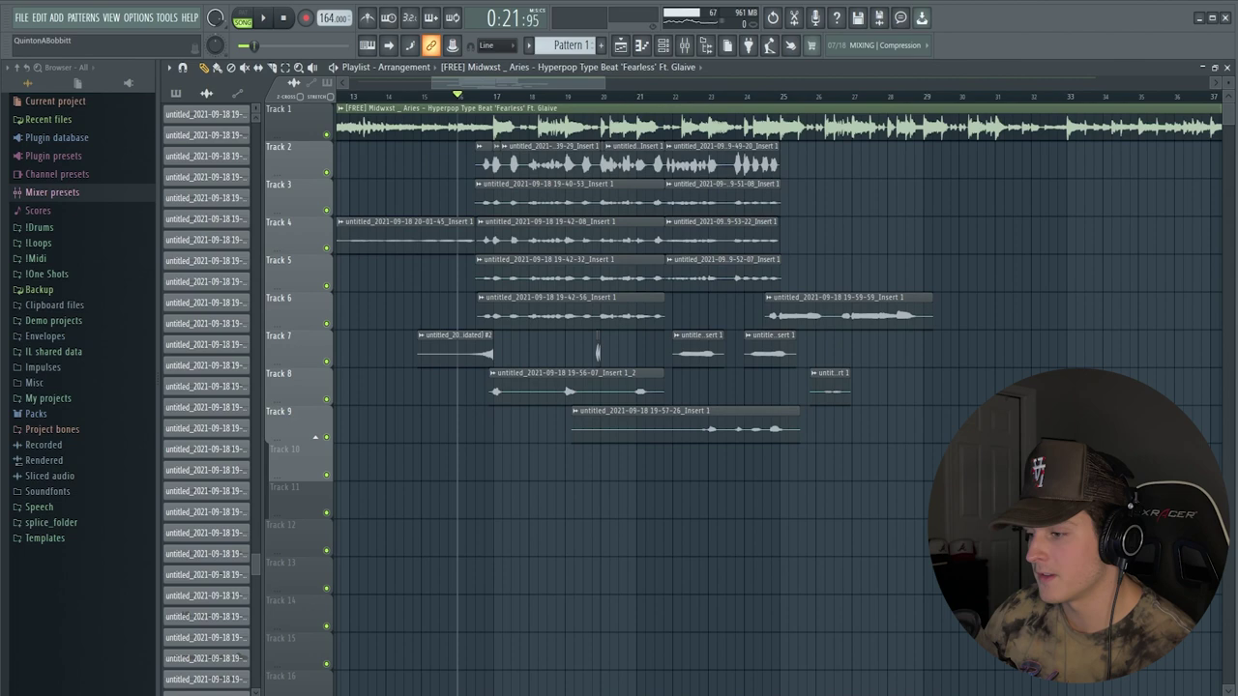
key(alt+Tab)
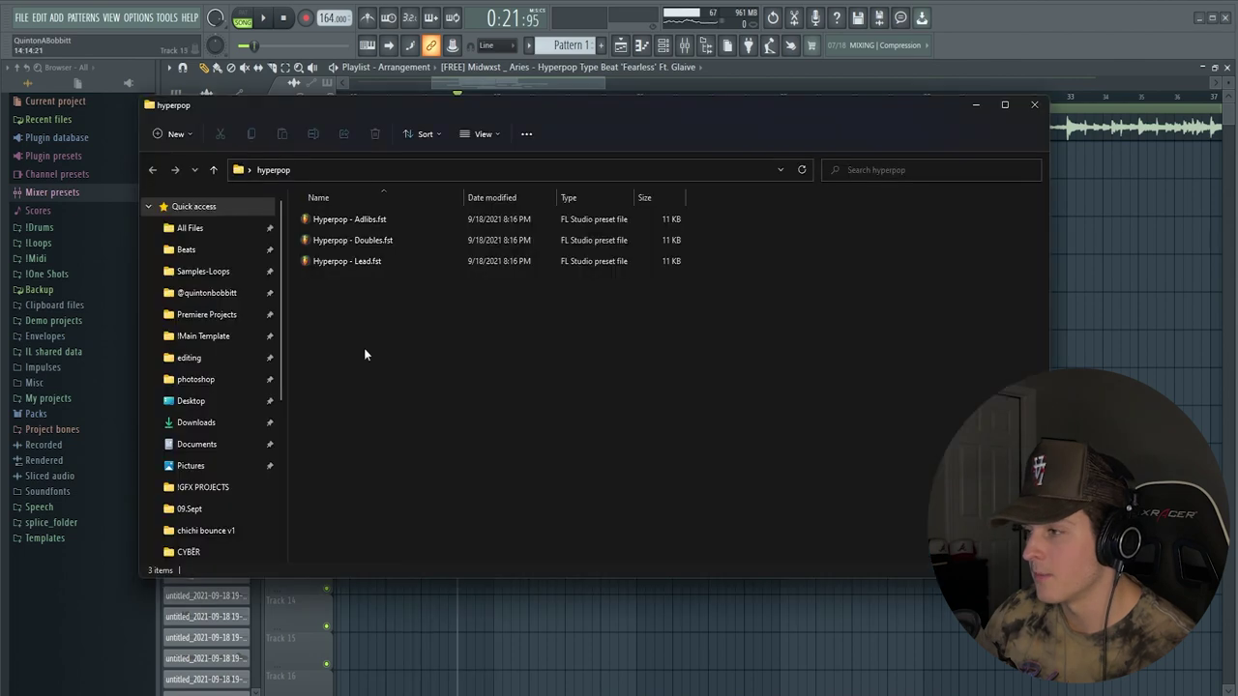
Drop Hyperpop - Lead.fst onto mixer insert 18, giving a Lead chain from Auto-Tune Pro to Fruity Reeverb 2.
key(alt+Tab)
key(F9)
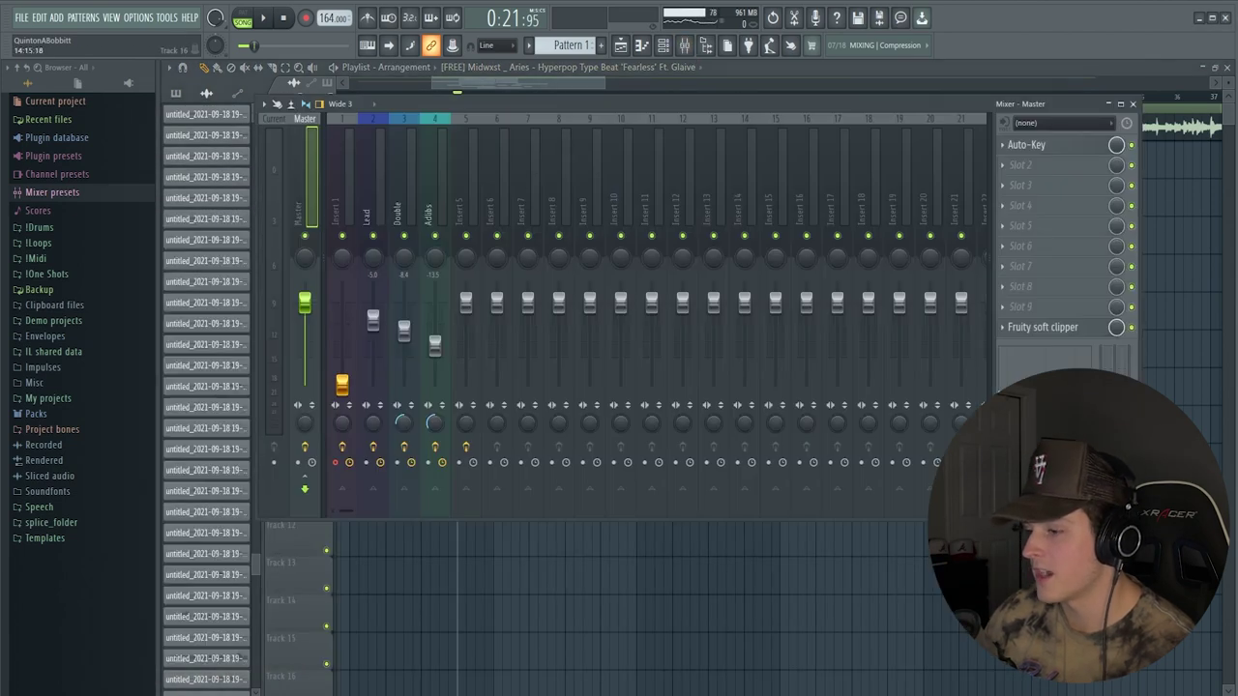
key(alt+Tab)
drag(123, 310, 872, 201)
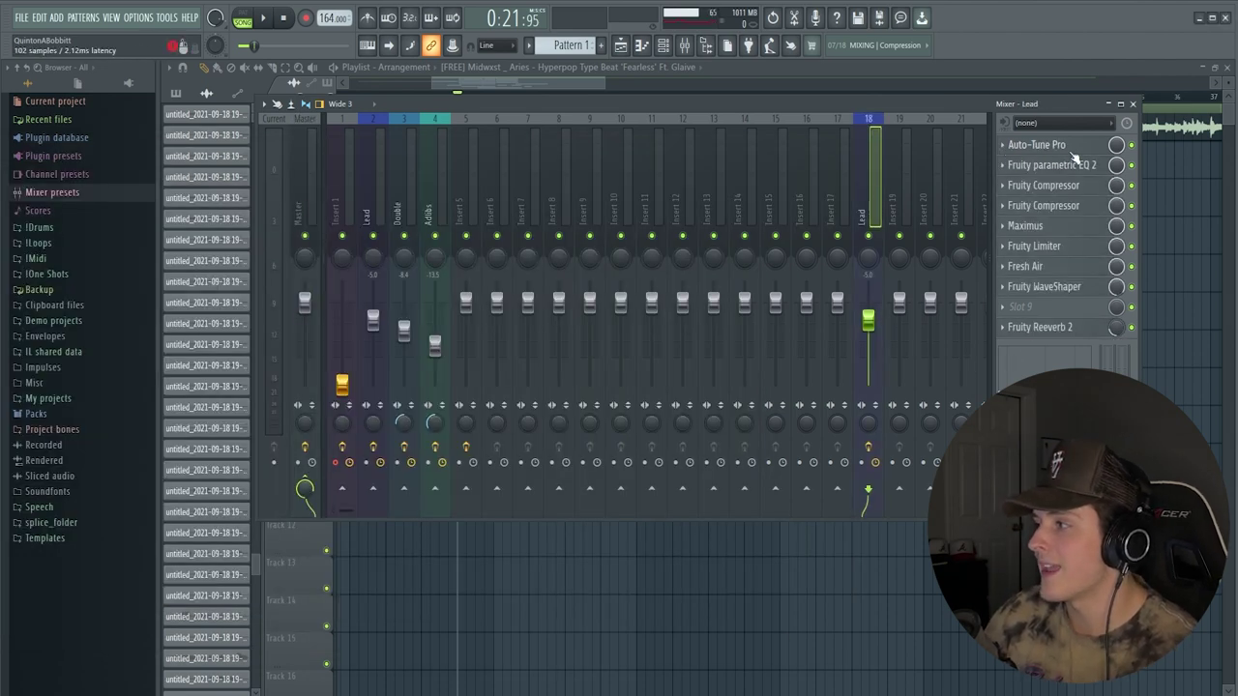
click(1009, 153)
mouse_move(1083, 163)
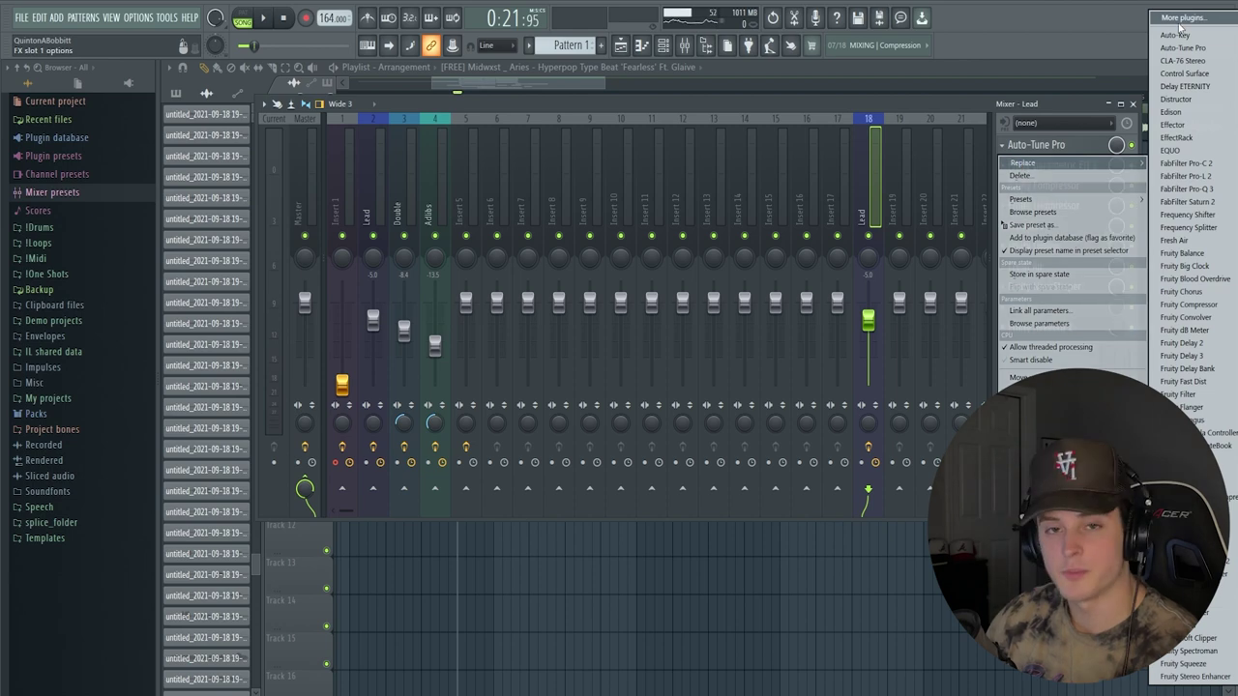
click(1181, 20)
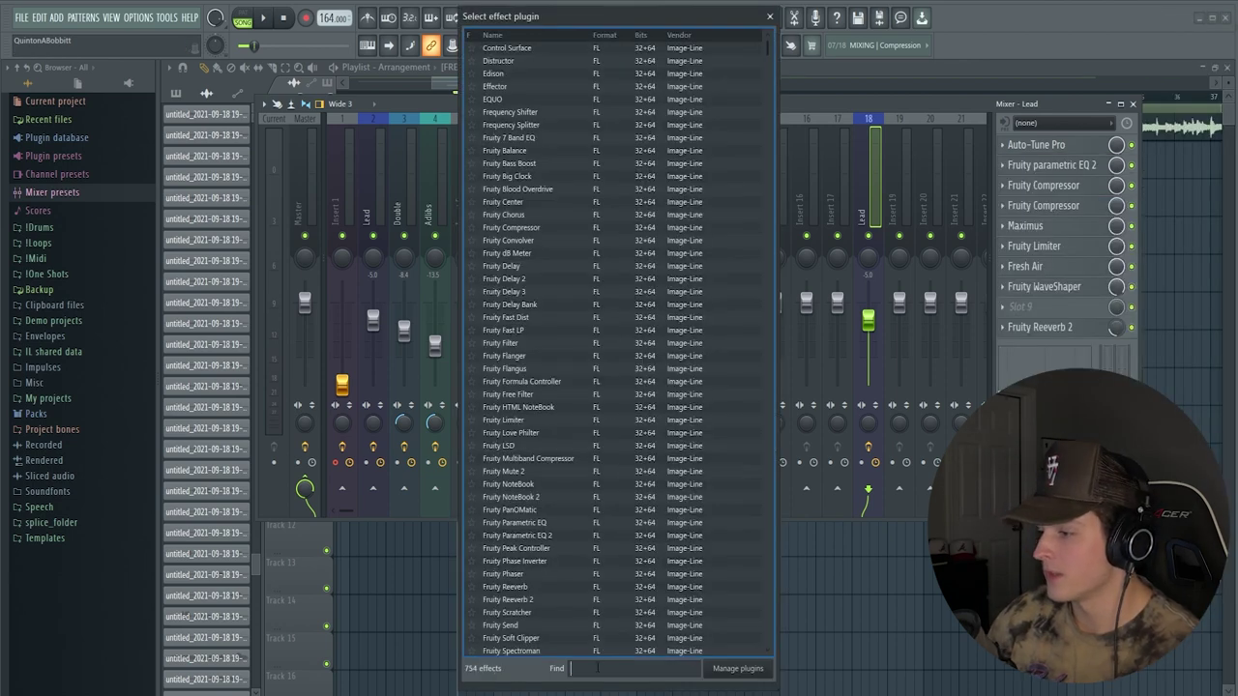
text(plu)
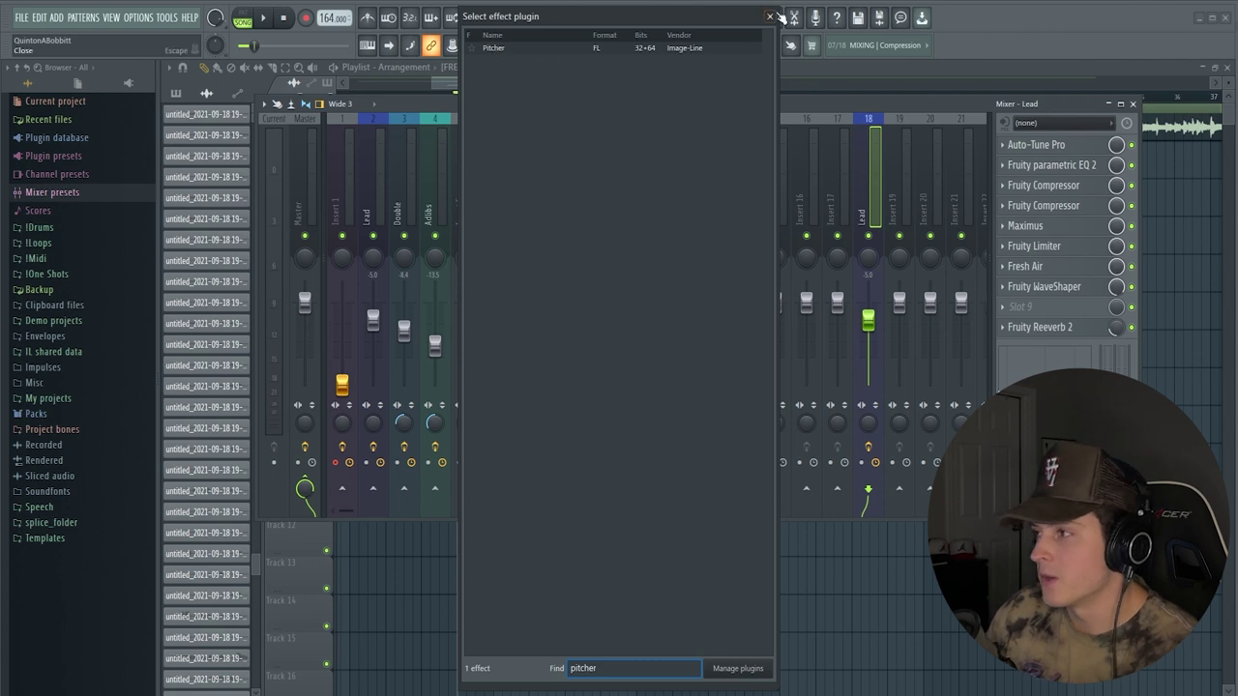
click(778, 15)
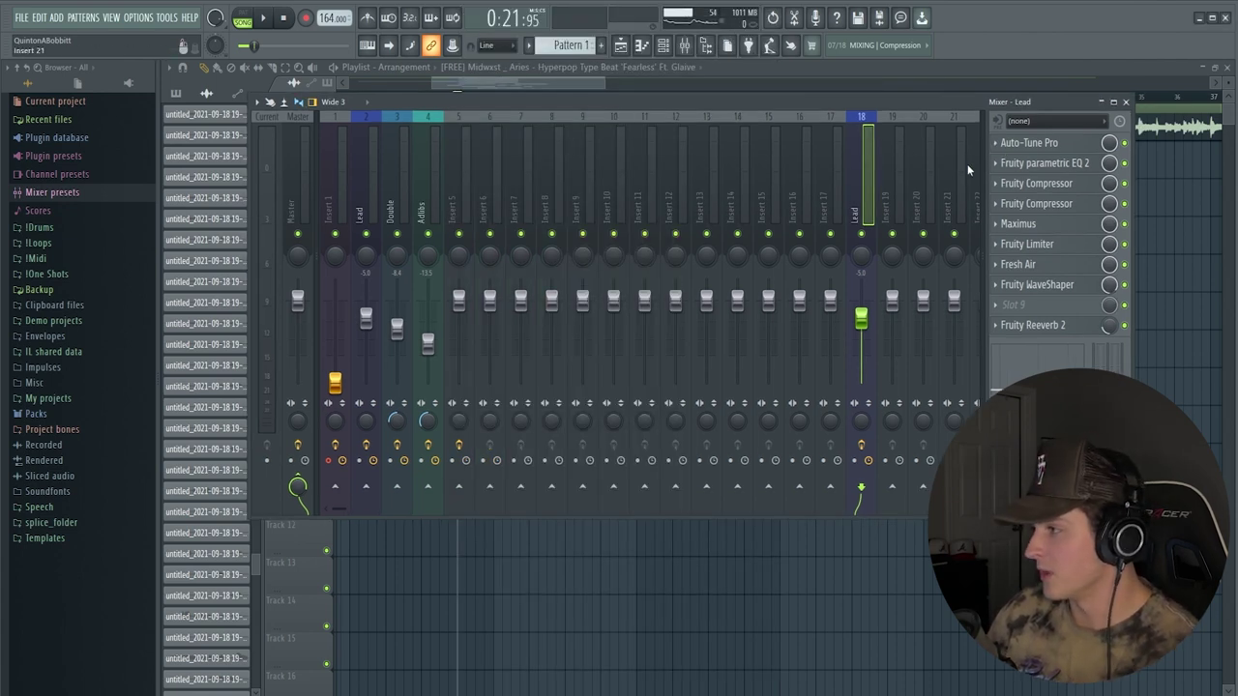
Check the Lead insert's audio input list, close the mixer, and arm recording.
click(1035, 121)
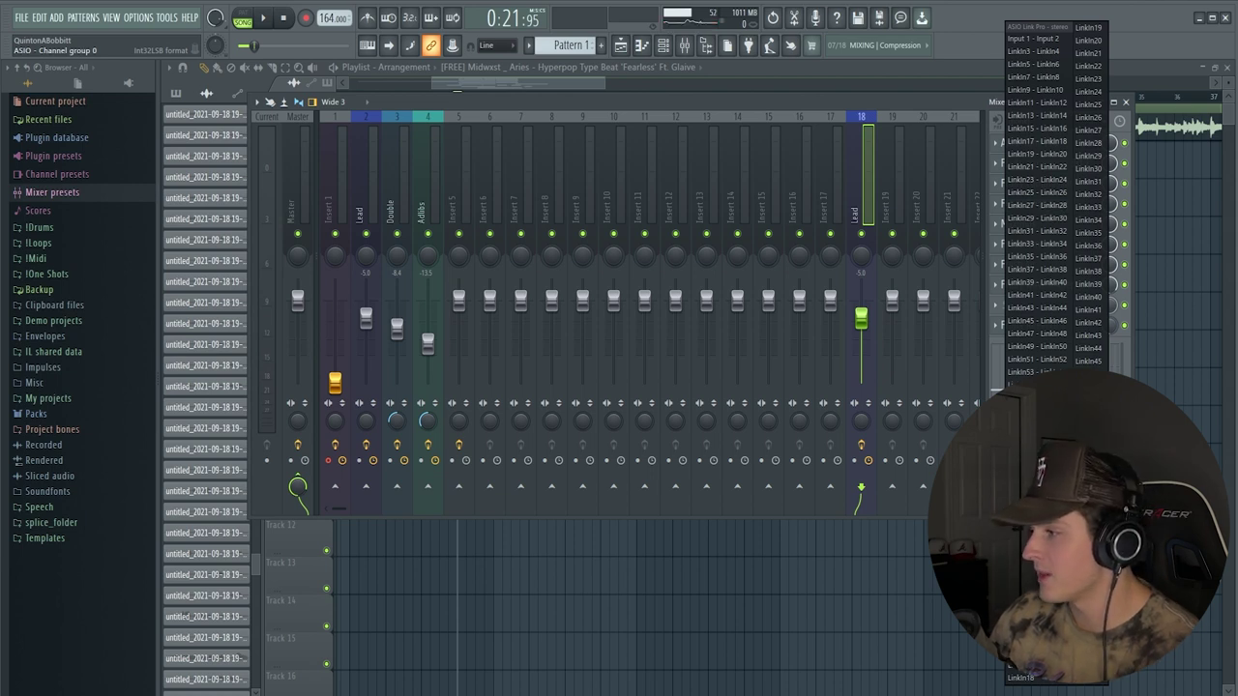
click(1128, 288)
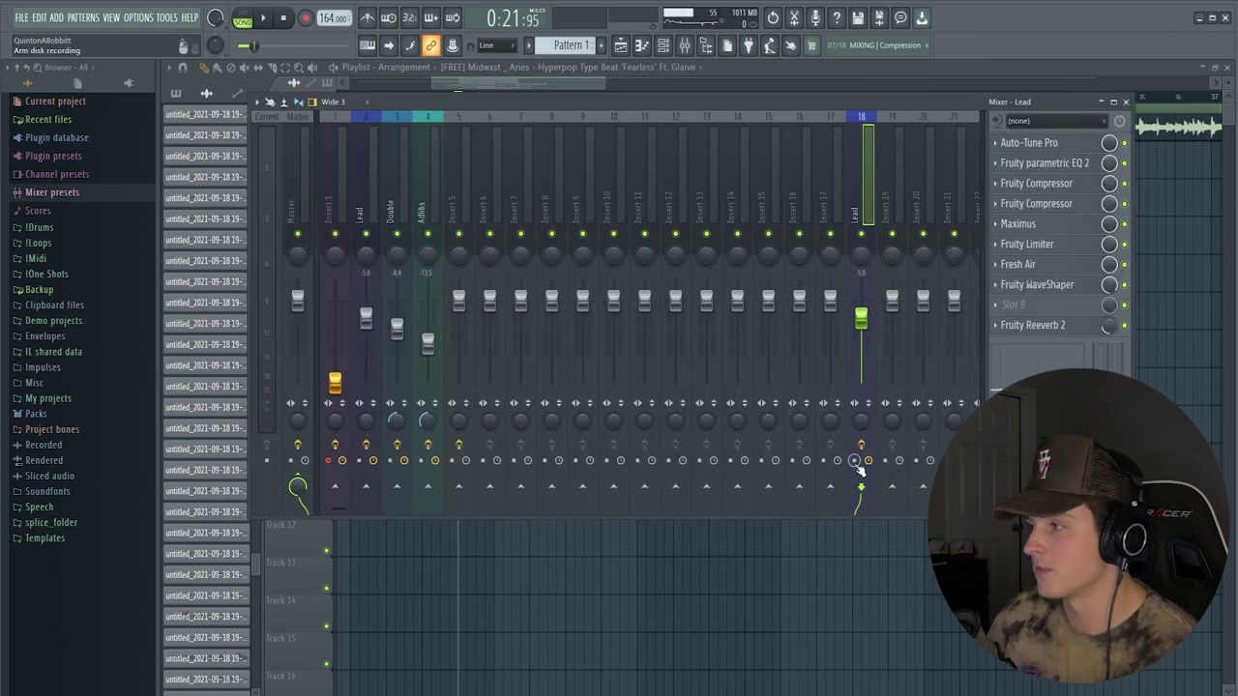
key(F9)
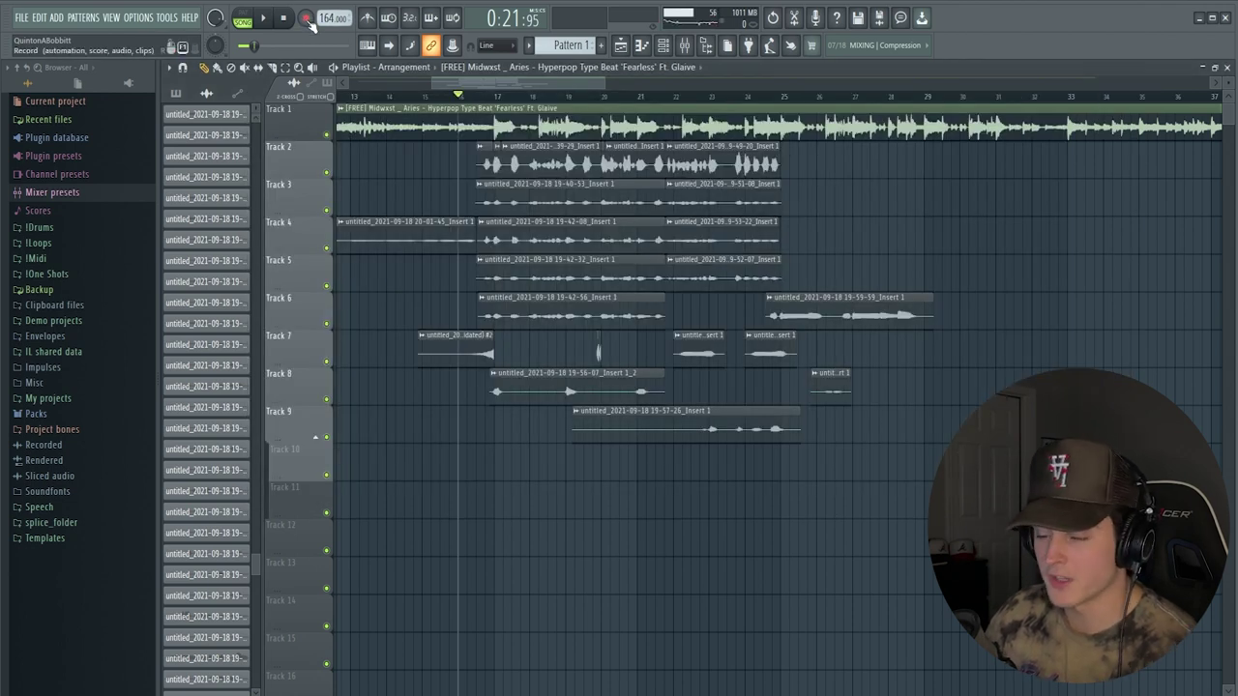
click(306, 17)
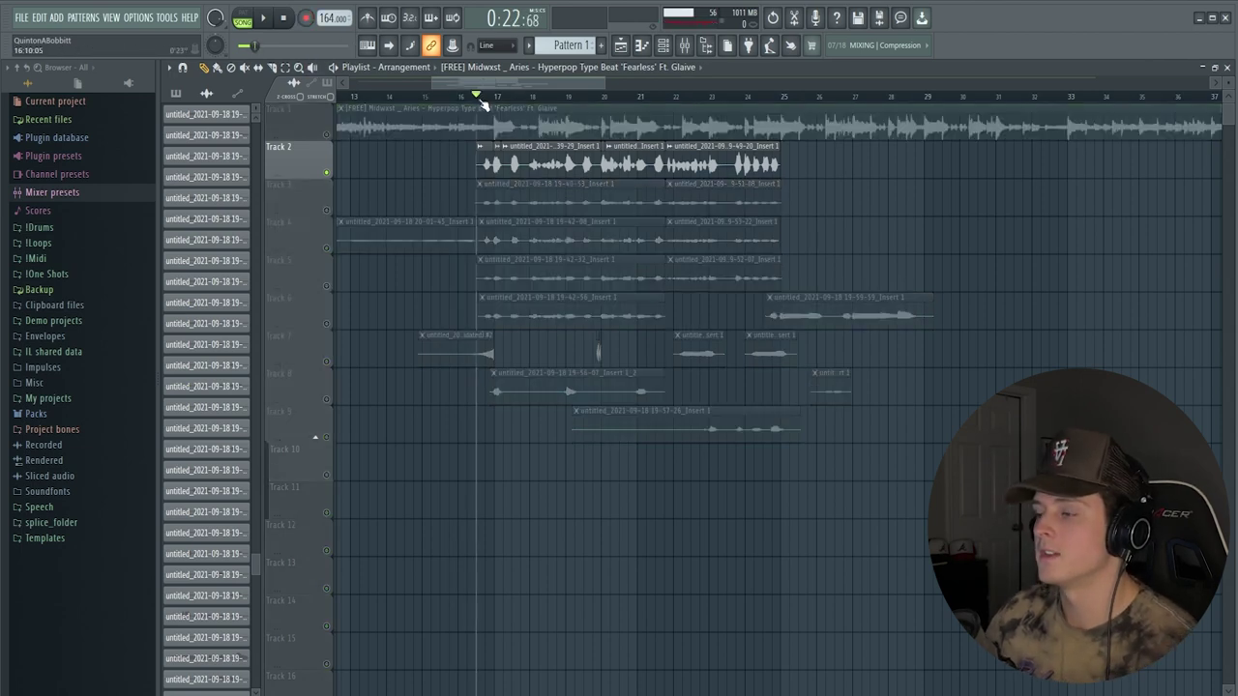
Inspect the Track 2 vocal clip's settings and play the song from the current position.
scroll(477, 101, up, 2)
scroll(481, 102, up, 1)
scroll(482, 102, down, 1)
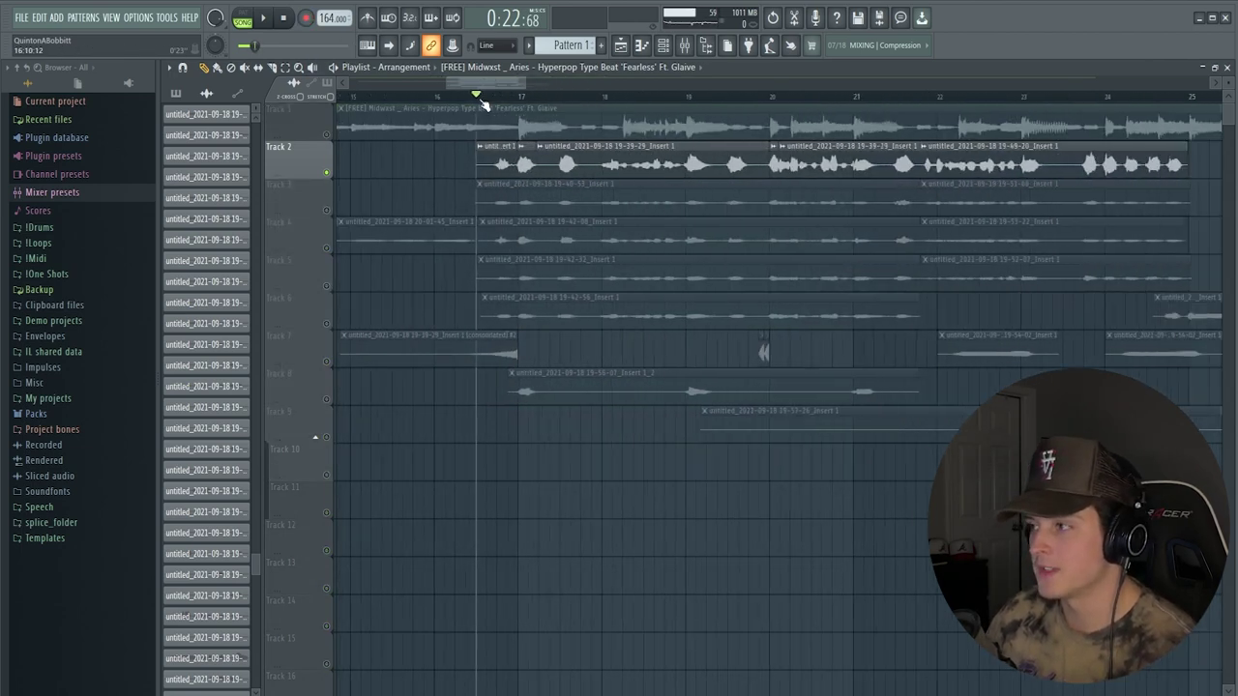
scroll(482, 103, down, 1)
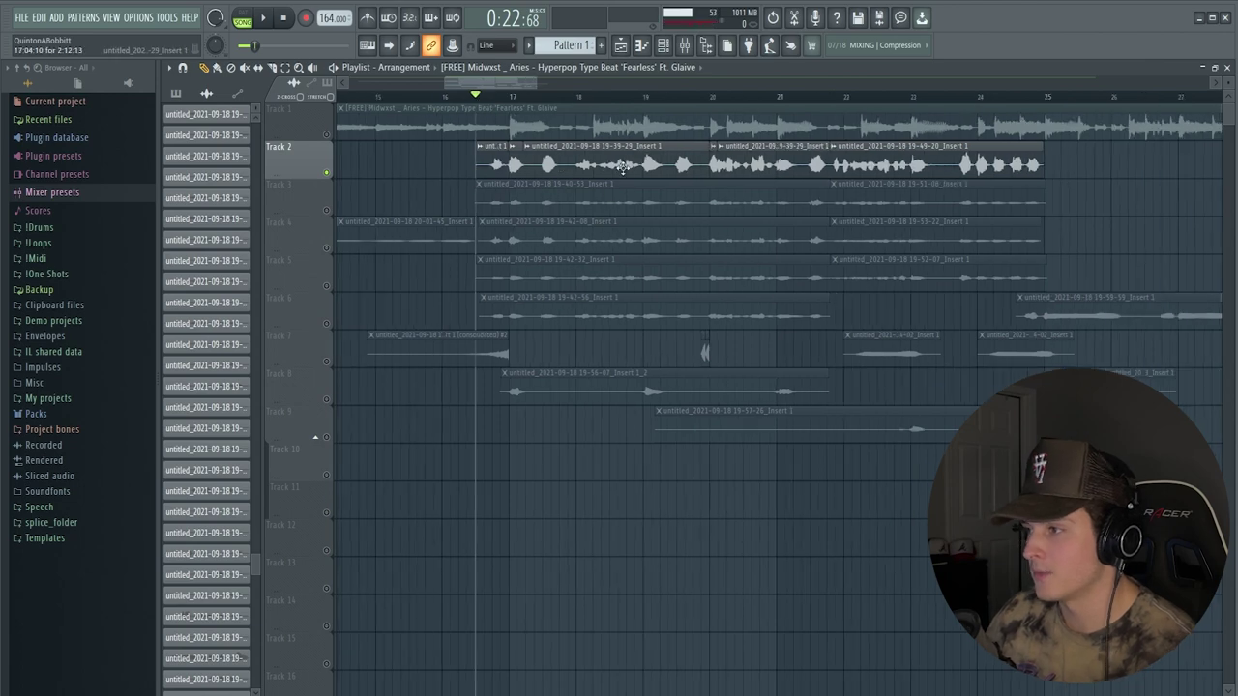
double_click(620, 168)
click(538, 147)
click(684, 46)
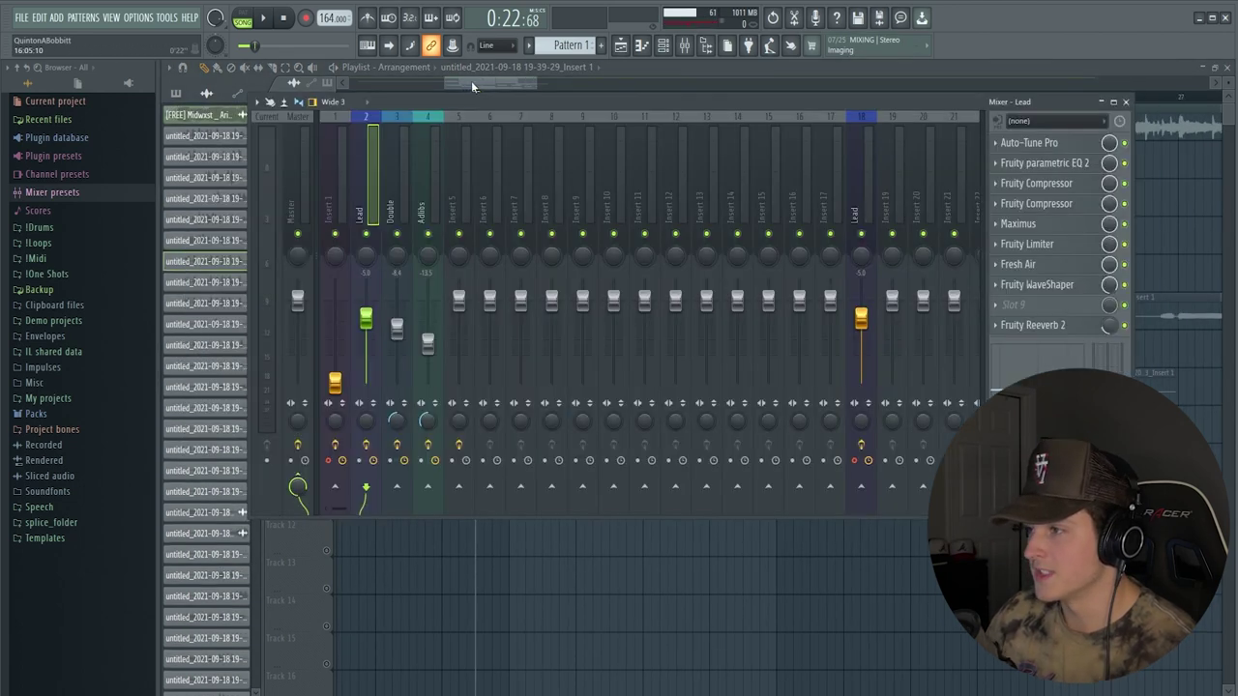
click(471, 80)
key(space)
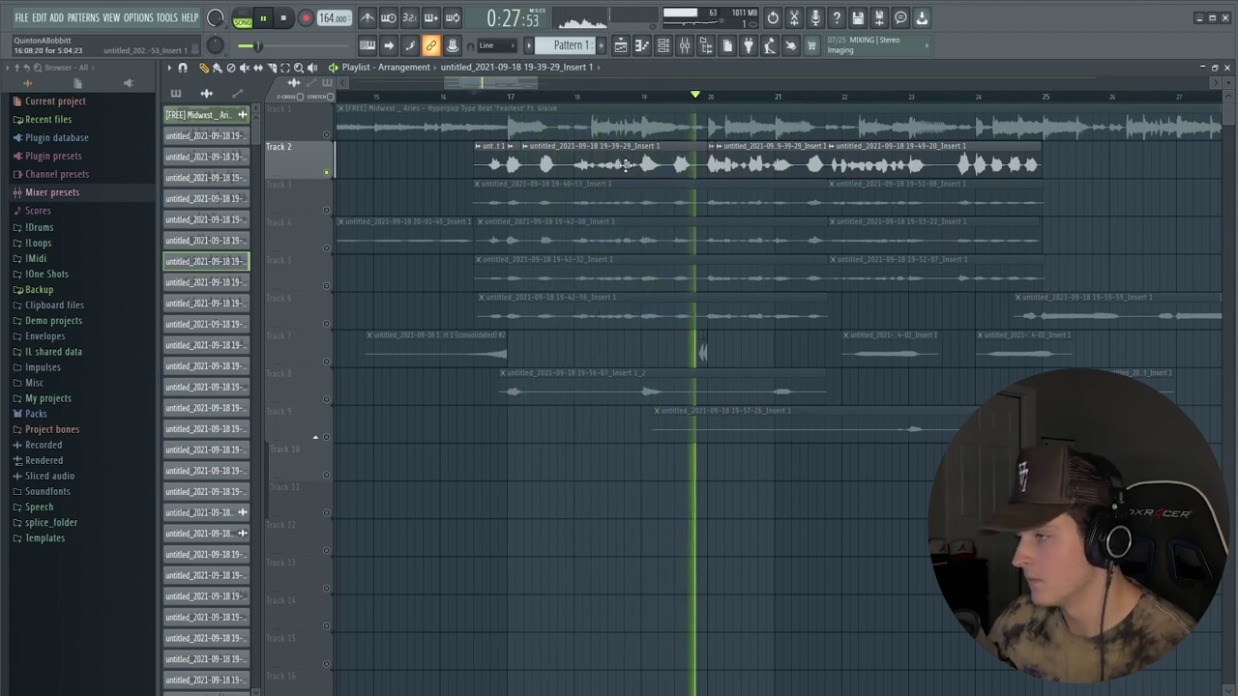
key(space)
Inspect the Fruity WaveShaper effect on the Lead insert in the mixer.
key(F9)
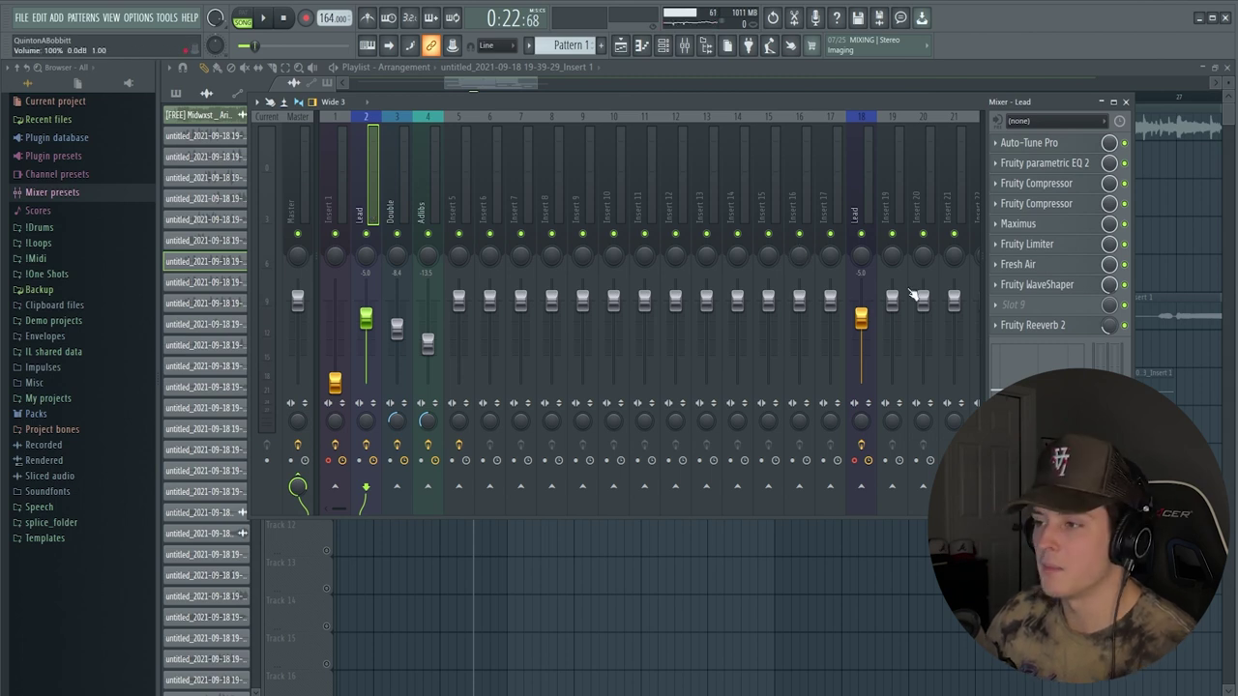
click(1035, 284)
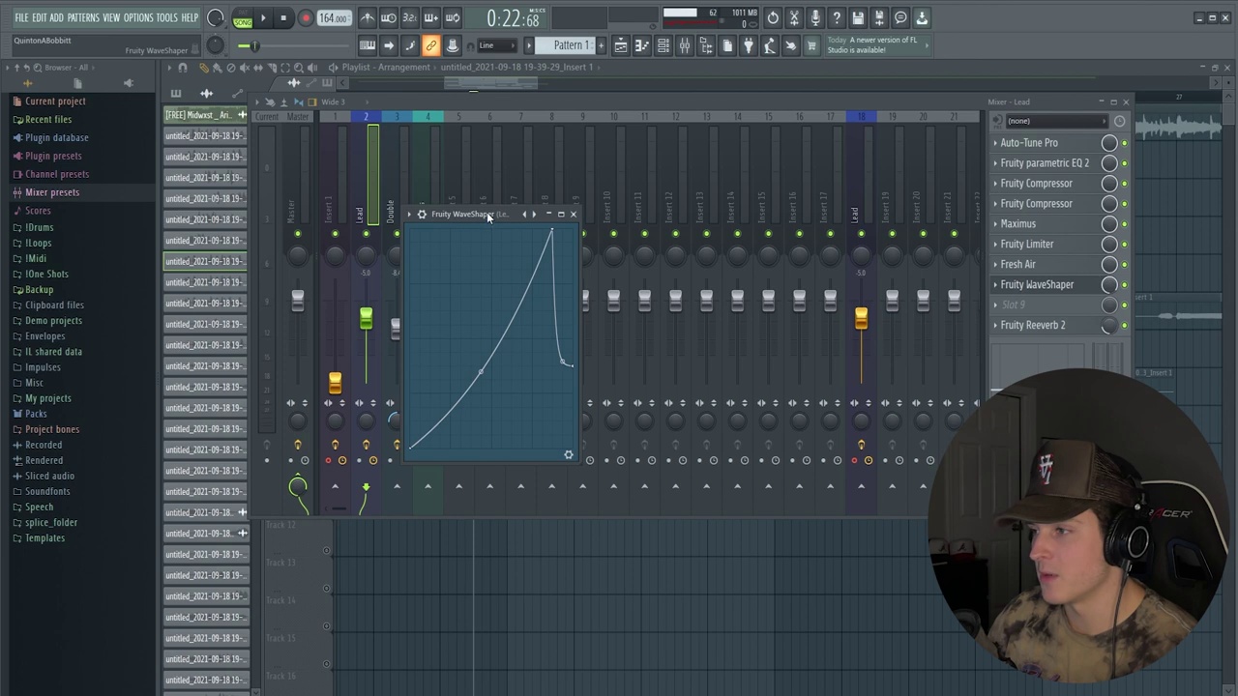
drag(487, 215, 503, 202)
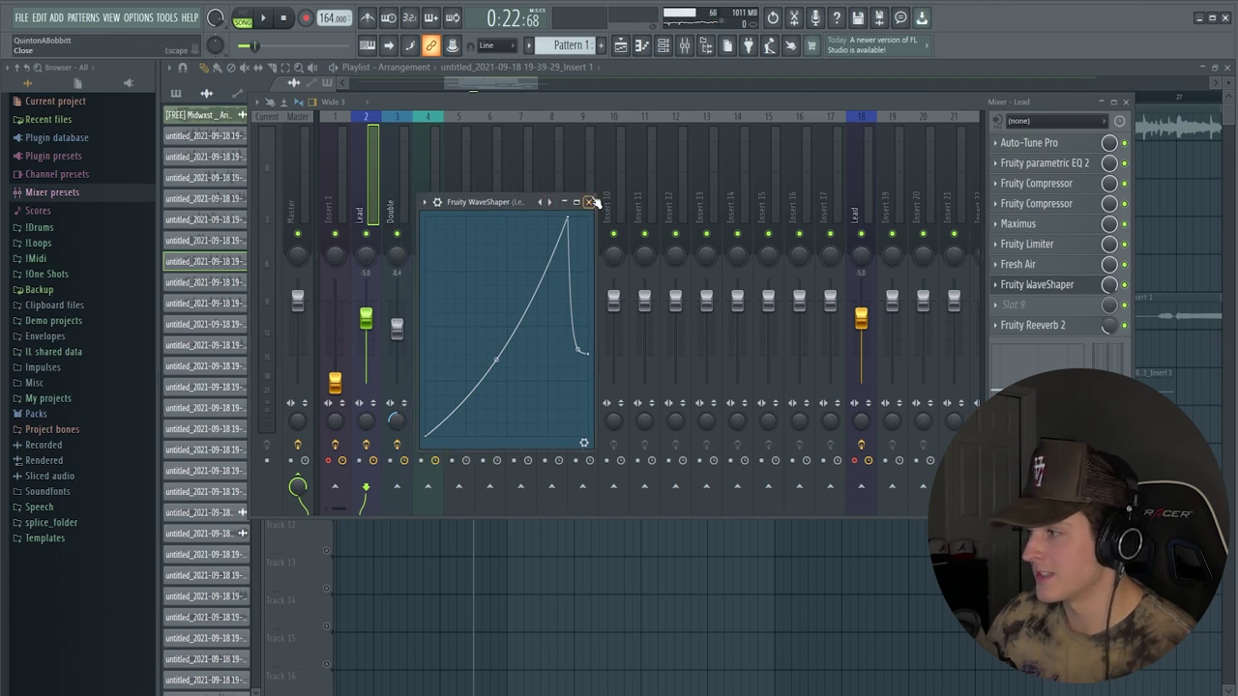
click(590, 202)
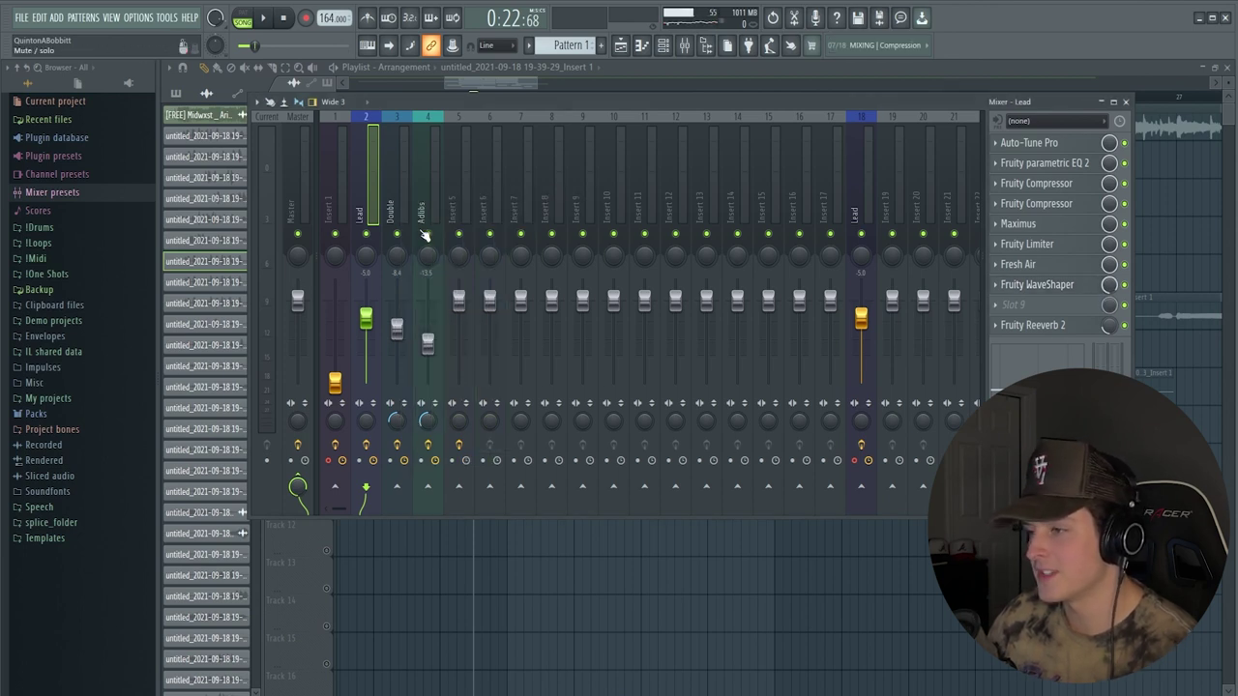
Select the clips on Tracks 3–6 and unmute all four tracks.
key(F9)
click(327, 211)
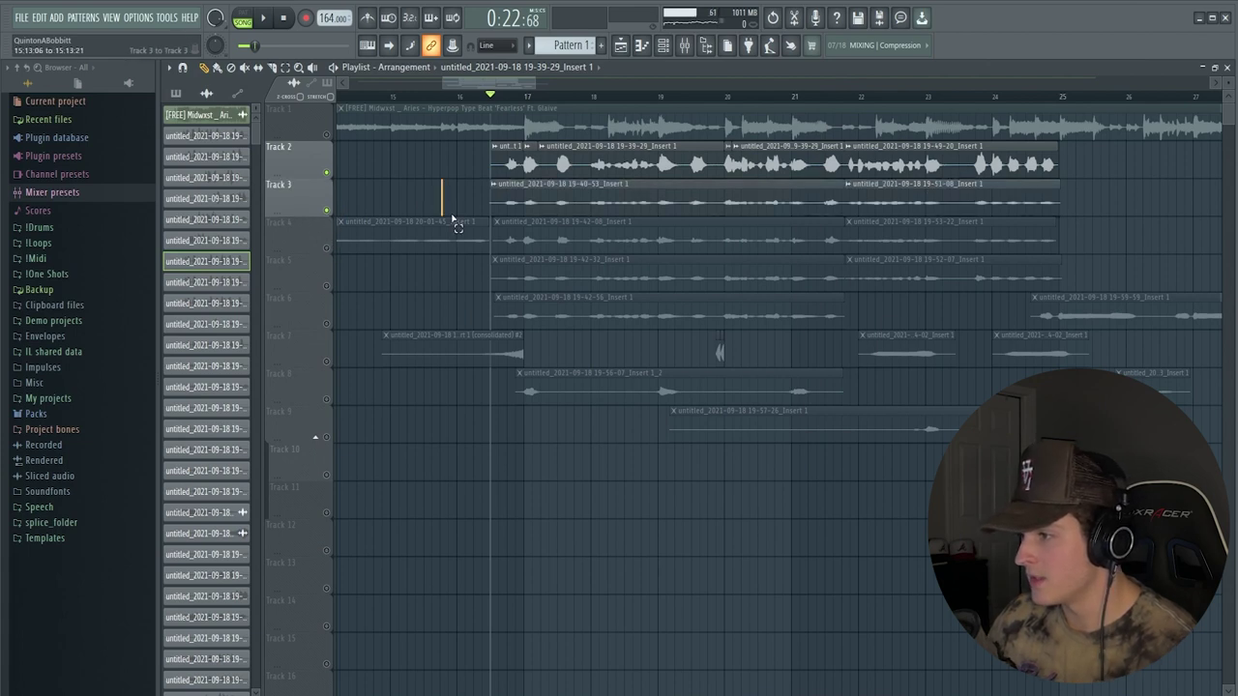
drag(442, 181, 799, 311)
click(327, 249)
click(327, 286)
click(327, 324)
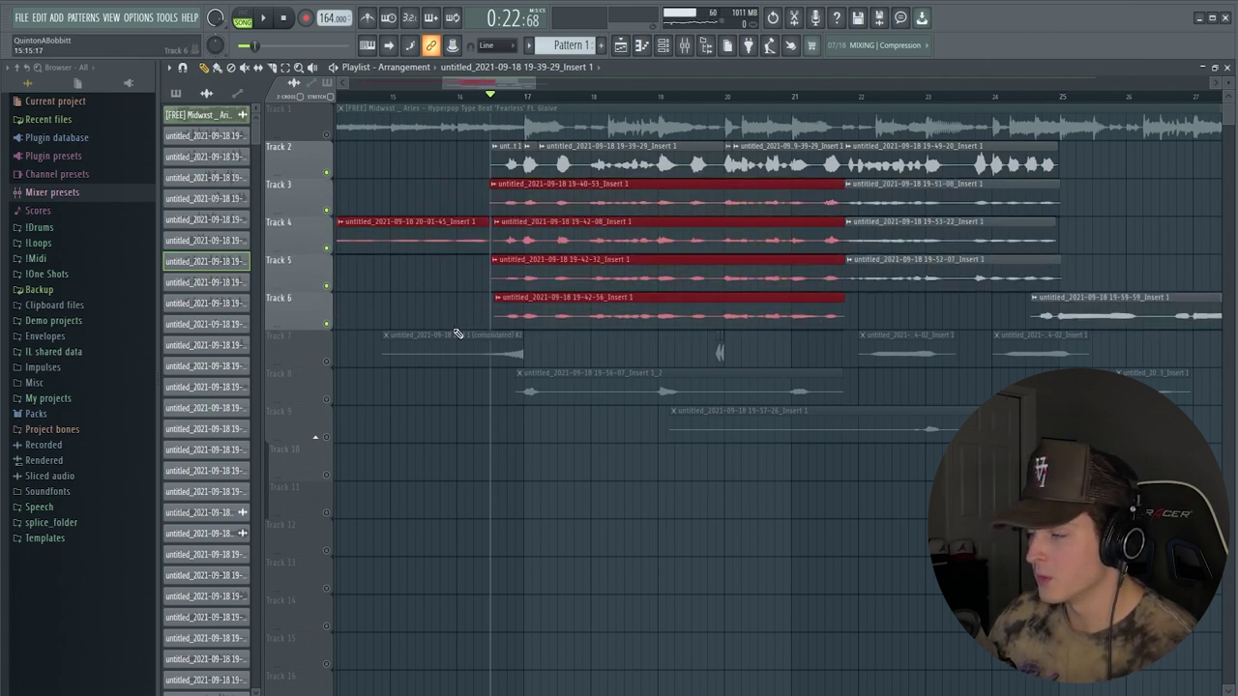
Solo and audition Track 3, then Track 4, unsoloing each afterwards.
right_click(327, 211)
key(space)
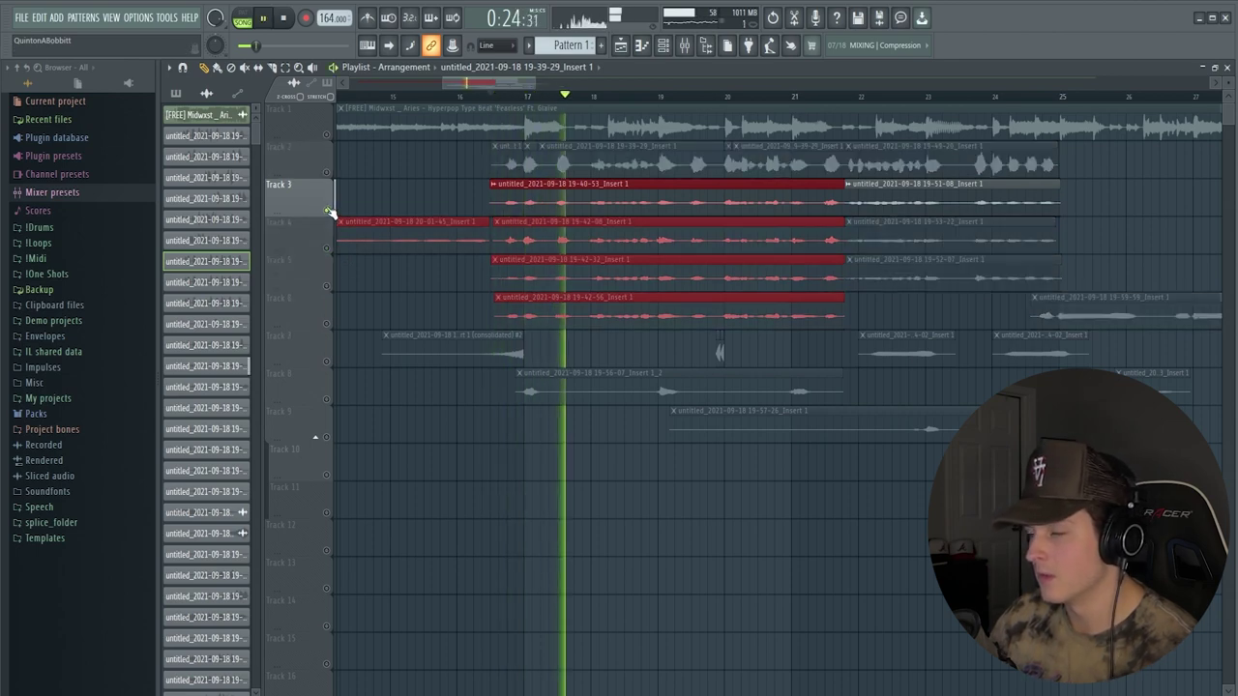
key(space)
right_click(327, 211)
right_click(326, 249)
key(space)
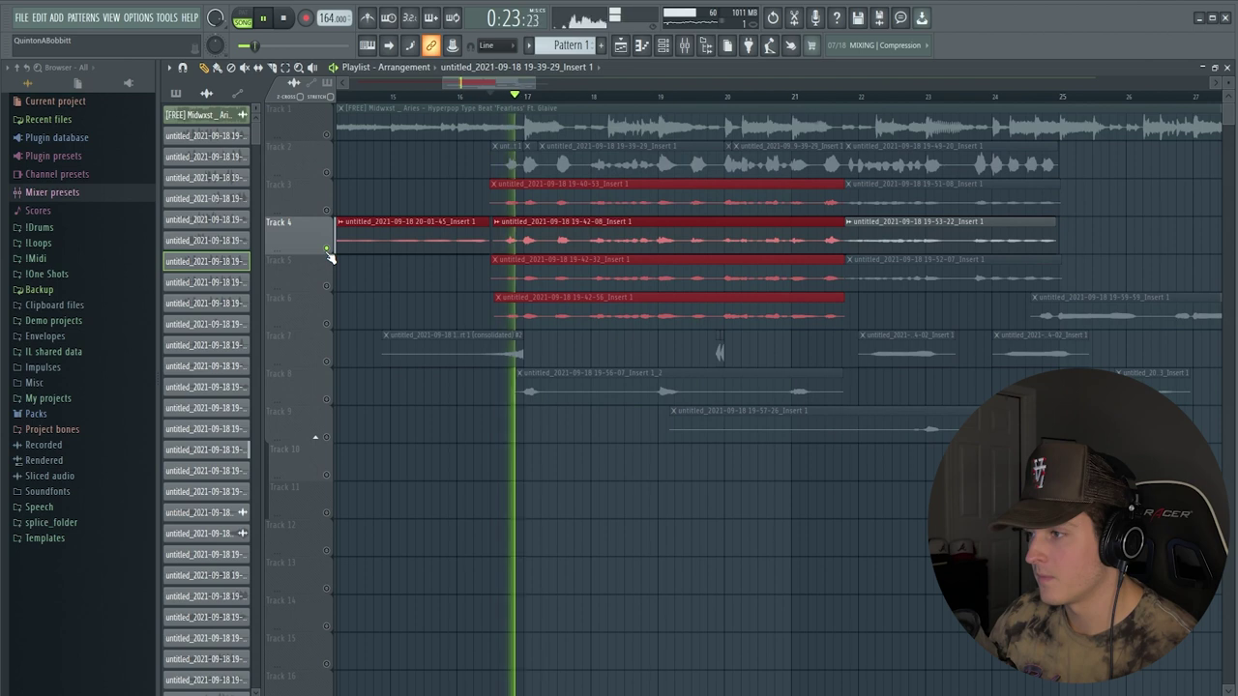
key(space)
right_click(327, 250)
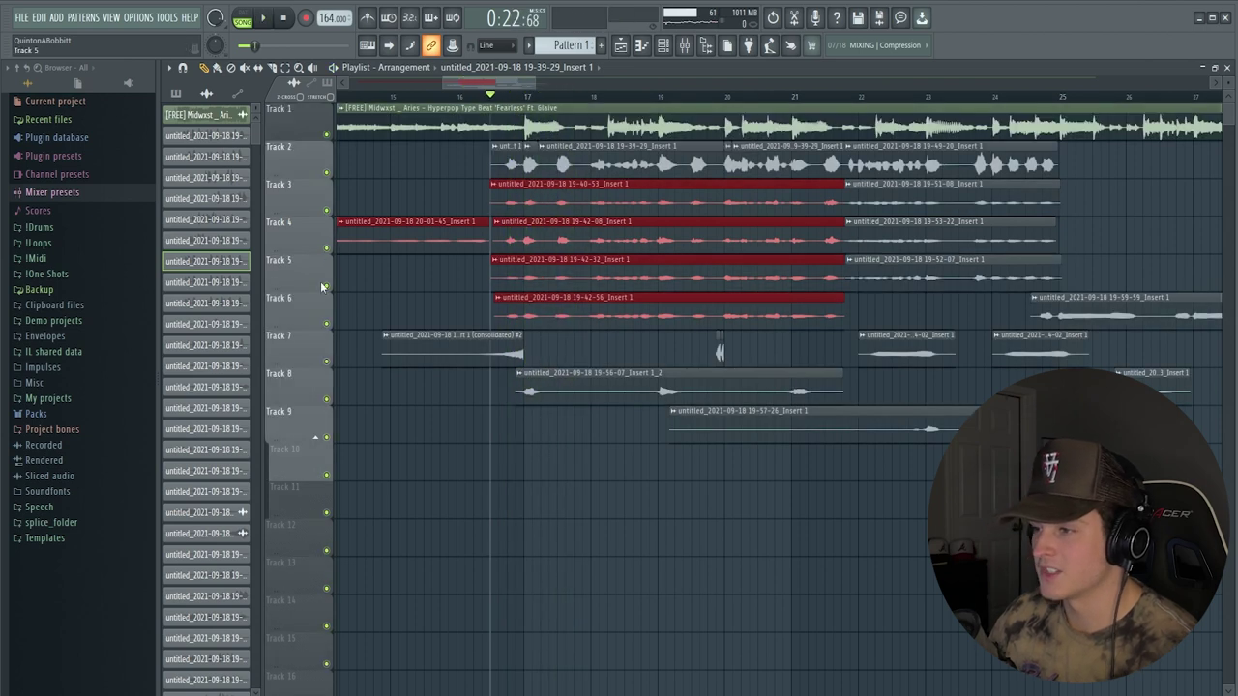
Solo and audition Track 5, then Track 6.
right_click(327, 286)
key(space)
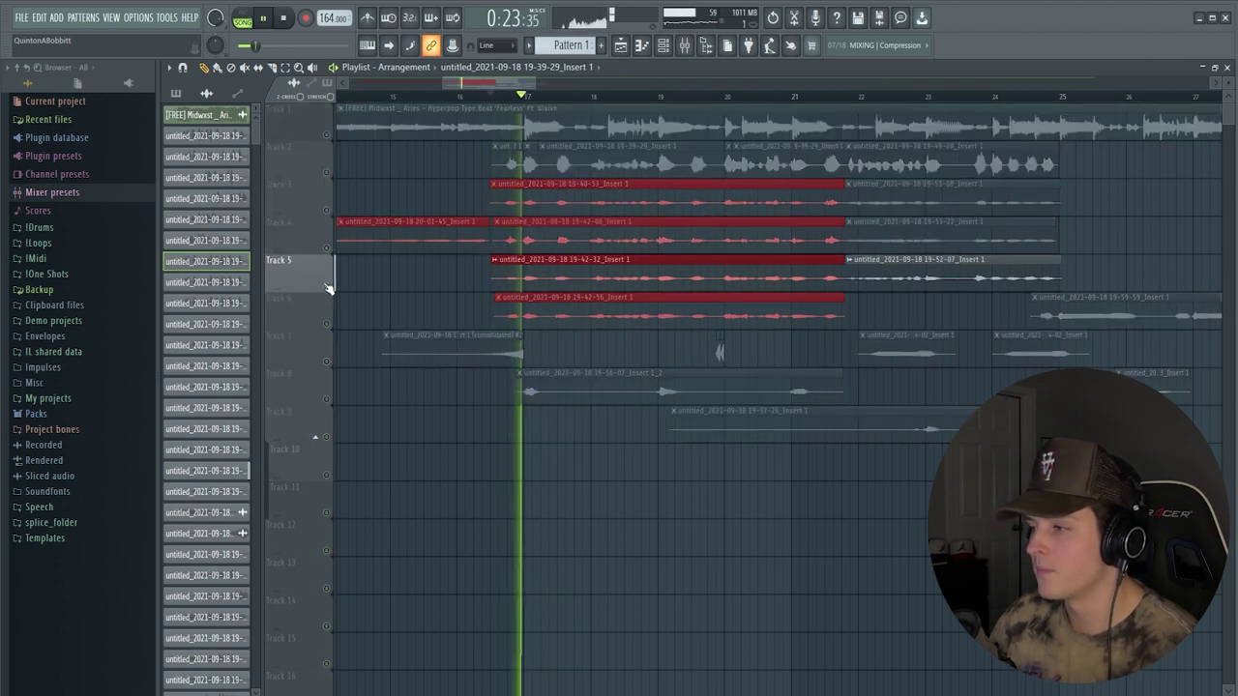
key(space)
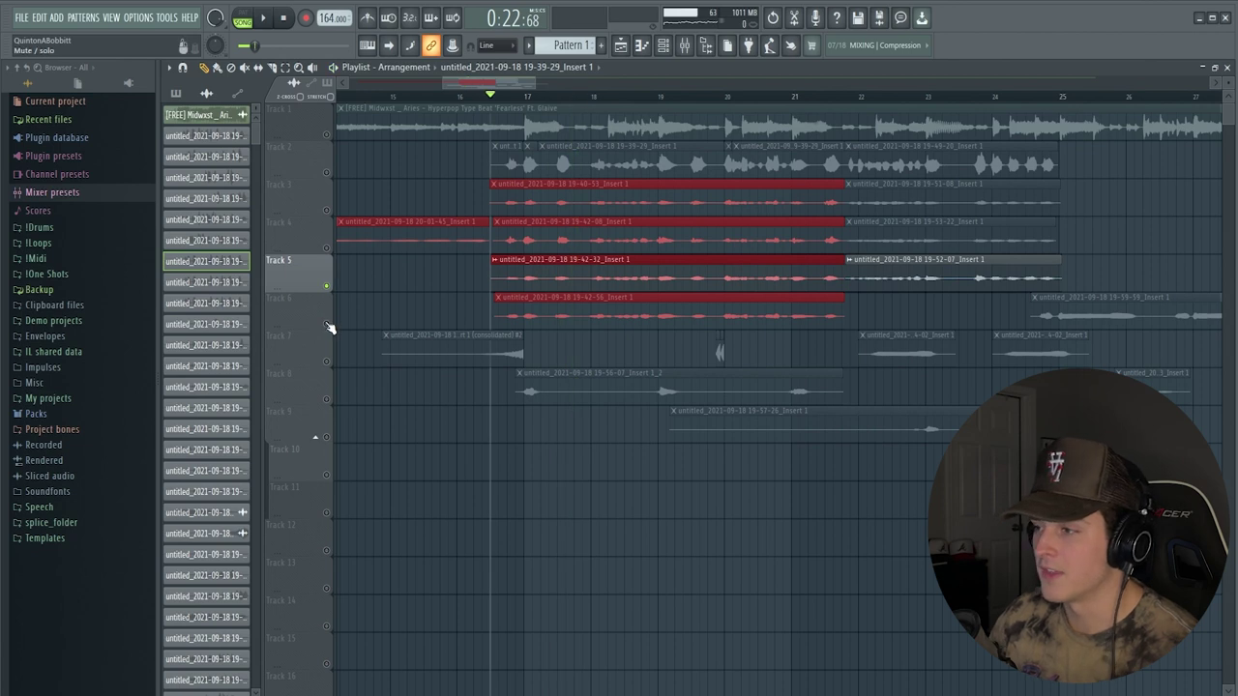
right_click(327, 325)
key(space)
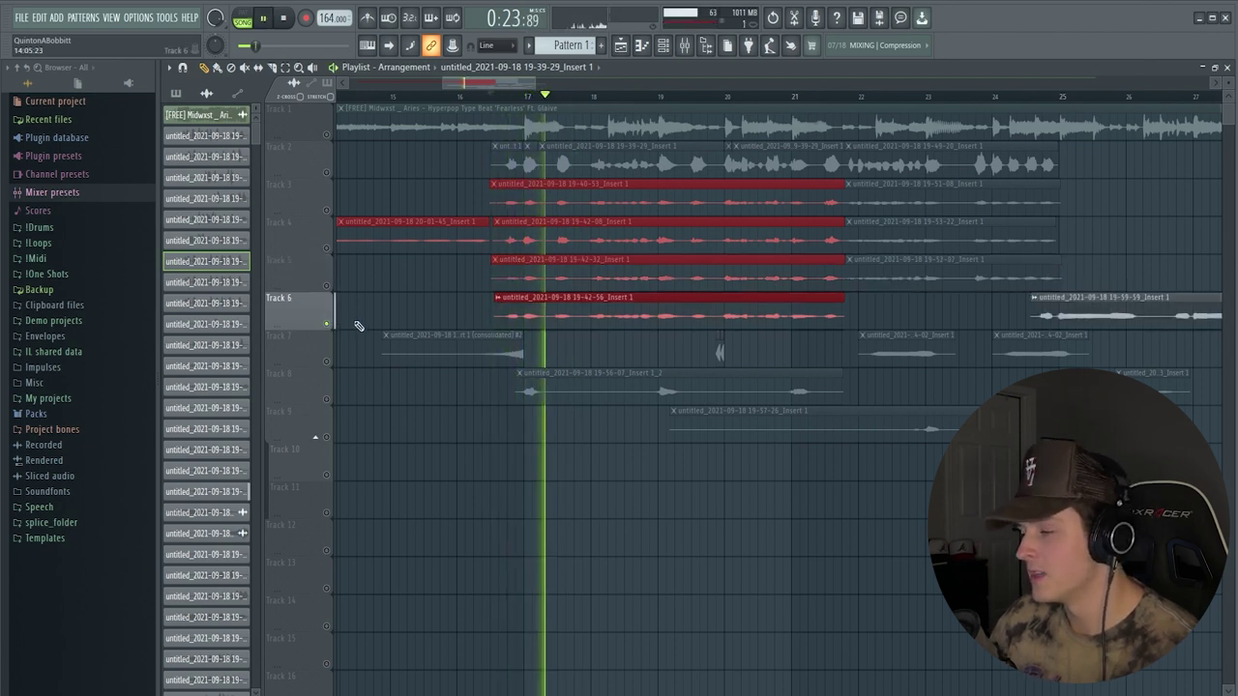
key(space)
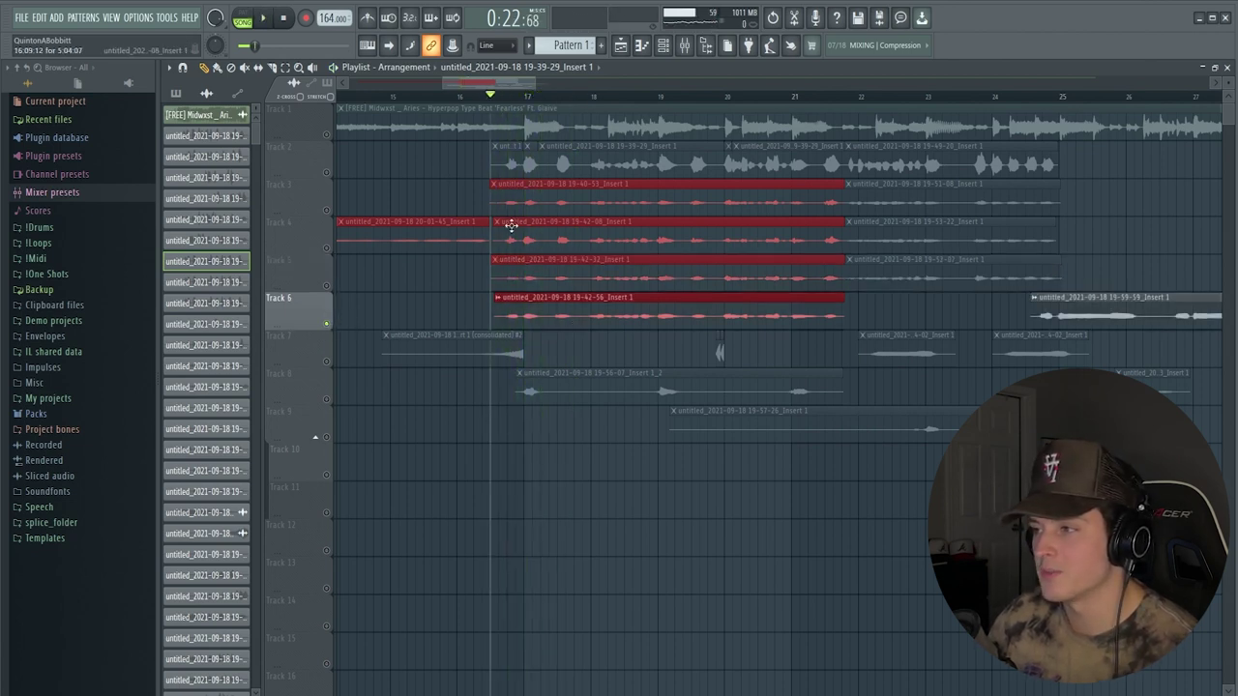
Re-enable Tracks 3, 4 and 5 and play the four vocal tracks together.
click(326, 210)
click(326, 248)
click(326, 285)
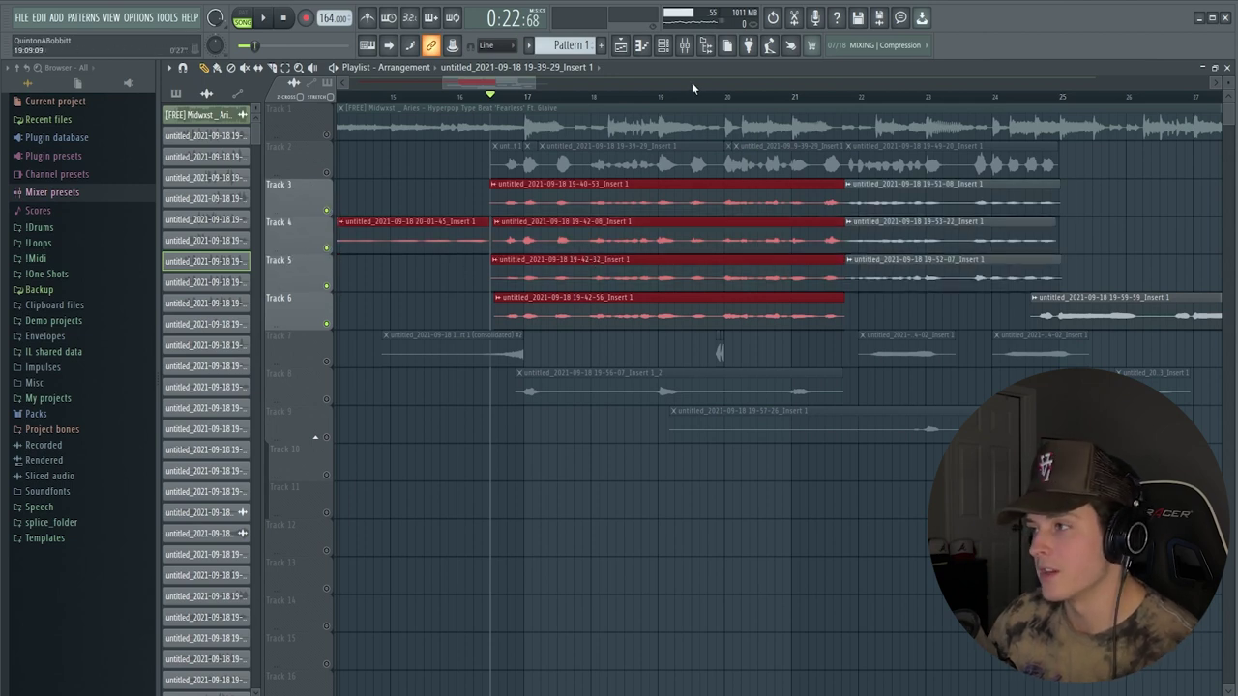
key(space)
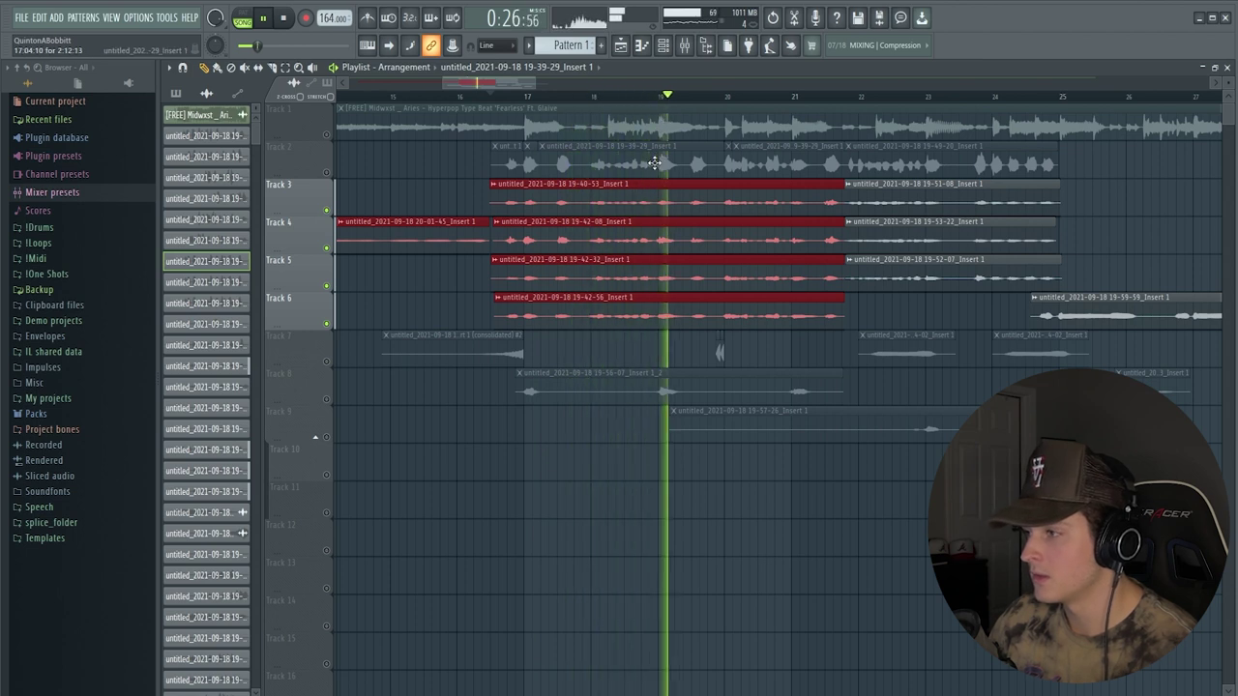
key(space)
Inspect the Fruity Stereo Shaper on the Double insert, then close the mixer.
key(F9)
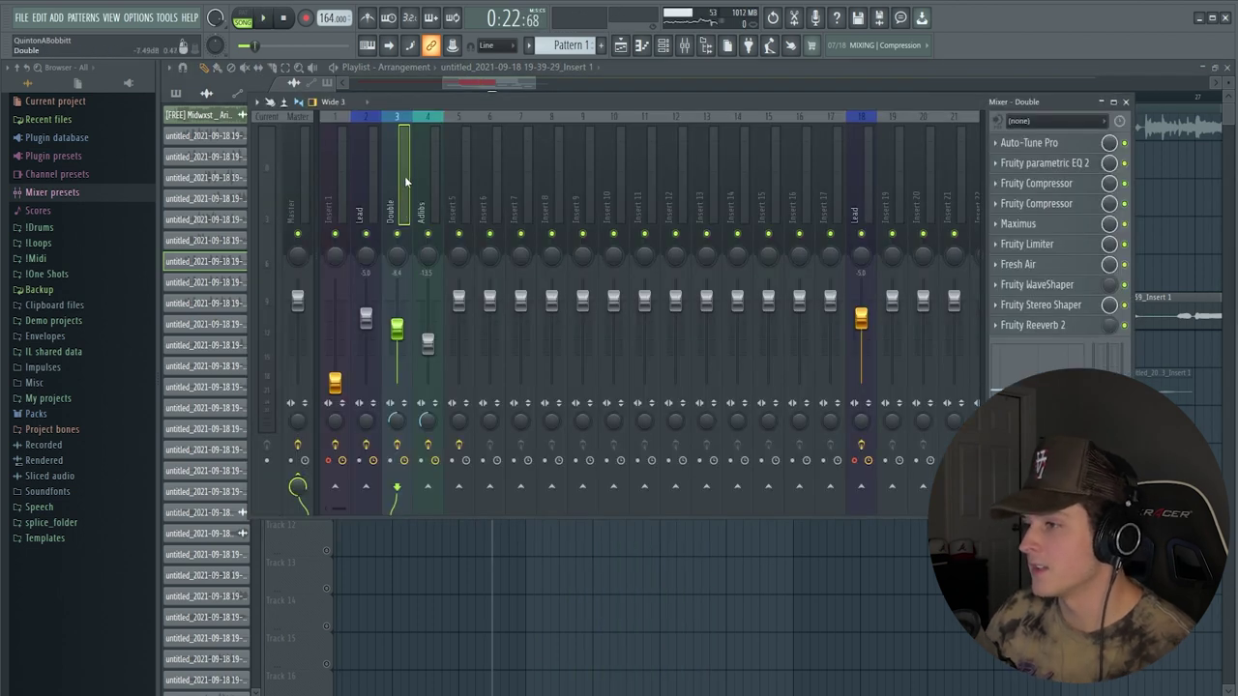
click(1050, 314)
click(338, 133)
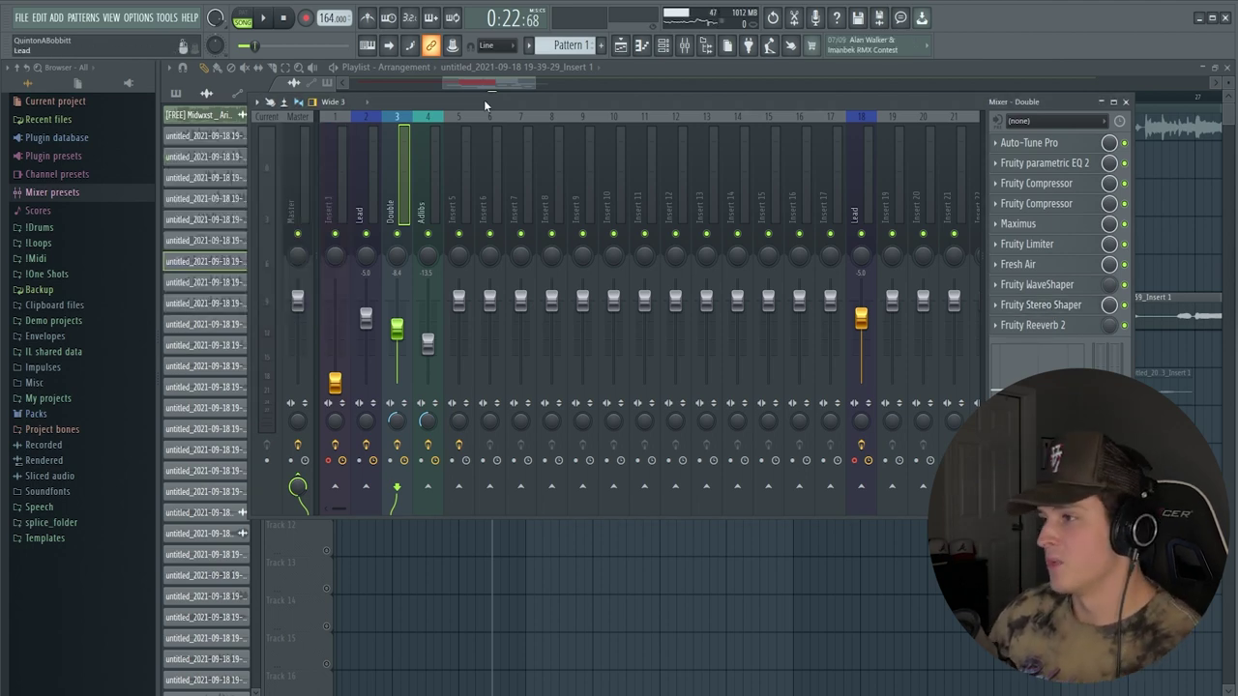
key(F9)
Select Track 8 and listen to the section from a slightly later start.
click(320, 401)
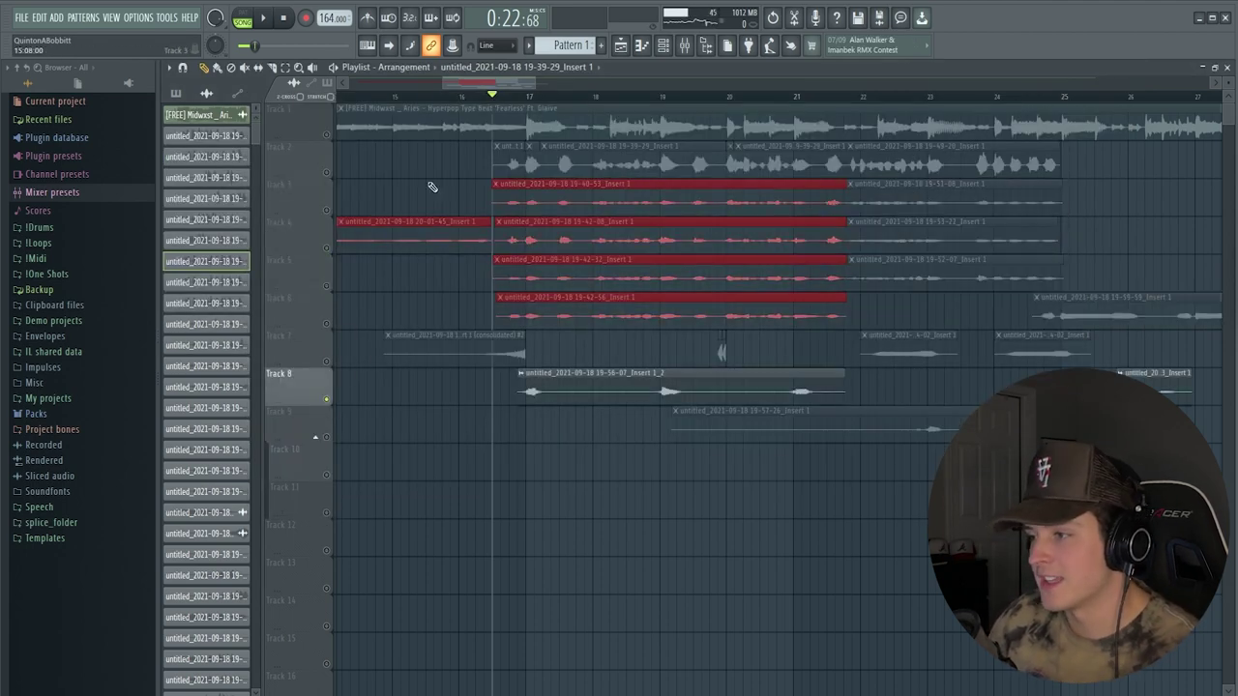
click(510, 99)
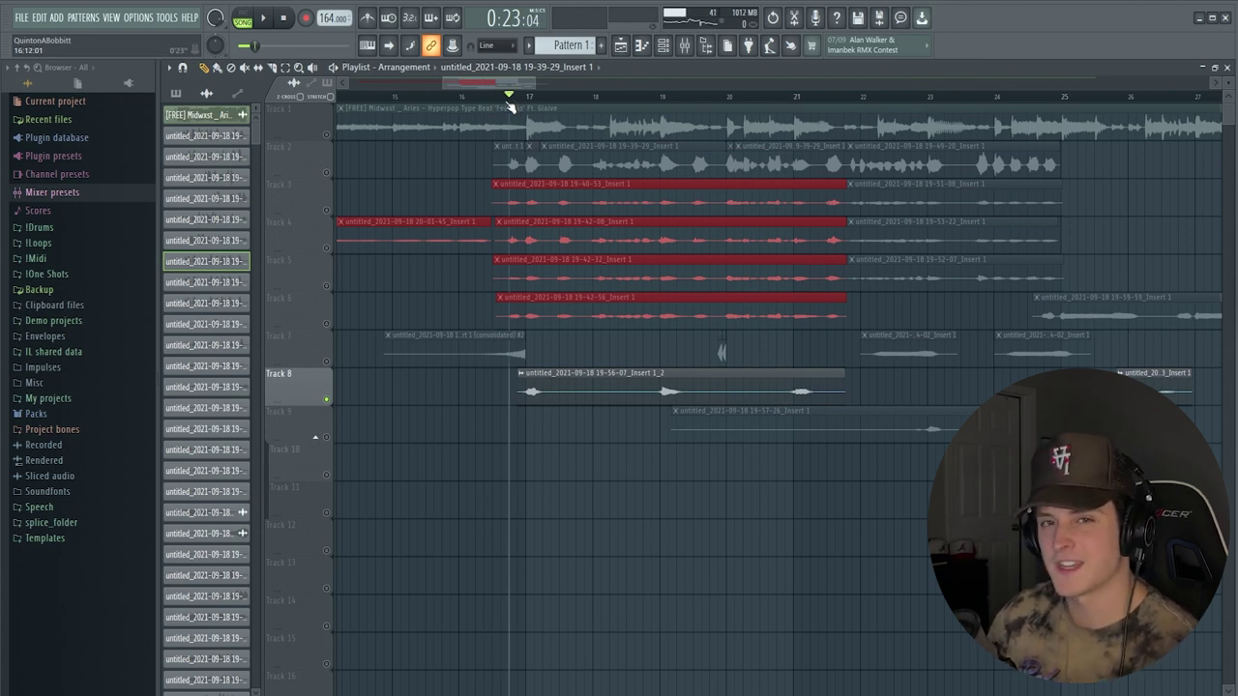
key(space)
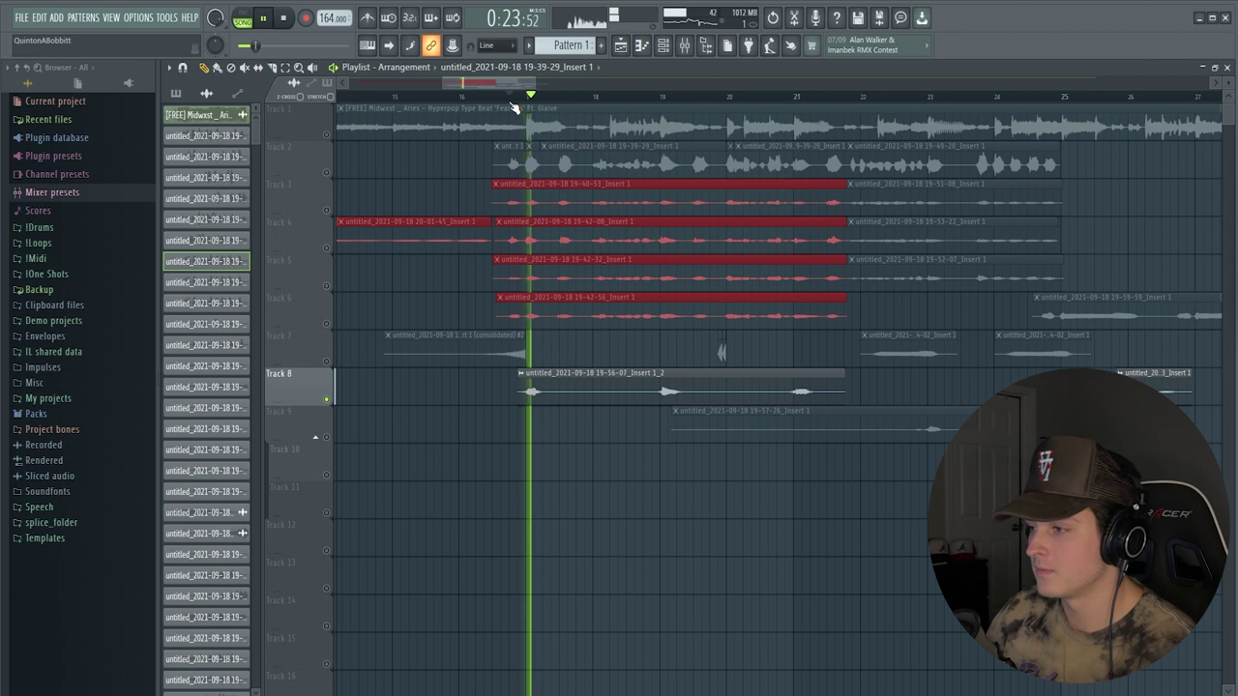
key(space)
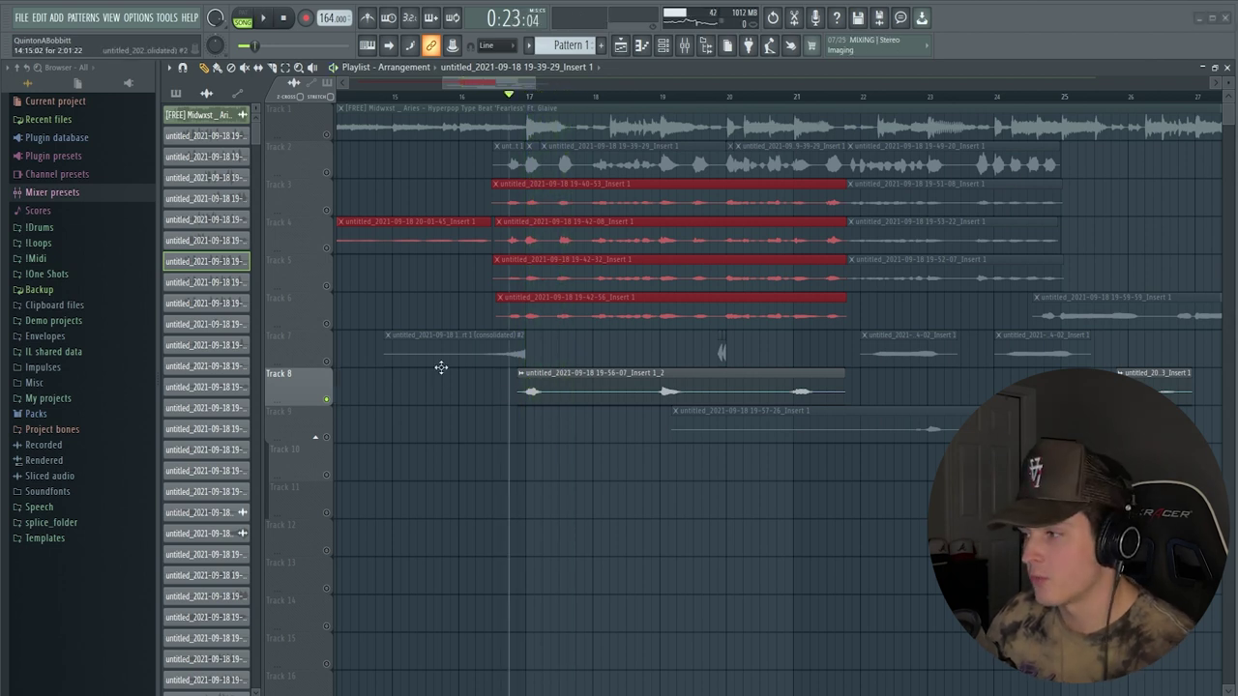
Unmute Tracks 2 through 7.
click(326, 172)
click(326, 210)
click(326, 247)
click(326, 285)
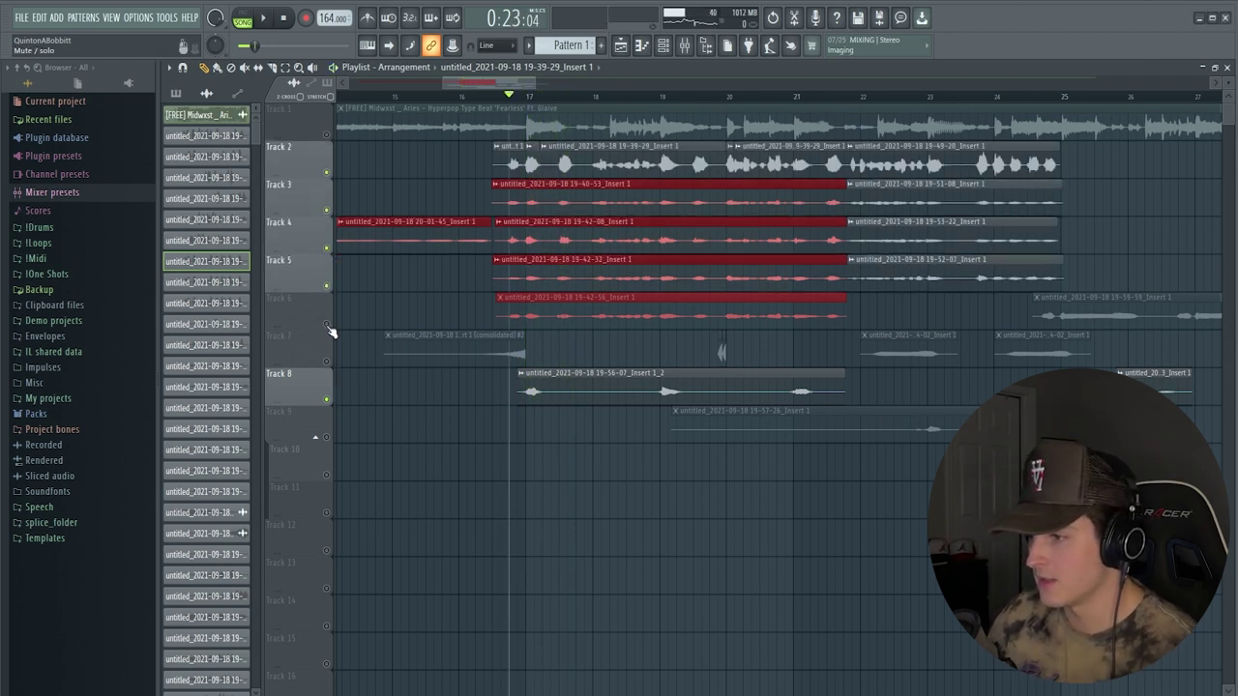
click(327, 324)
click(327, 362)
Select the consolidated Track 7 clip and play the song from bar 16.
drag(466, 402, 494, 358)
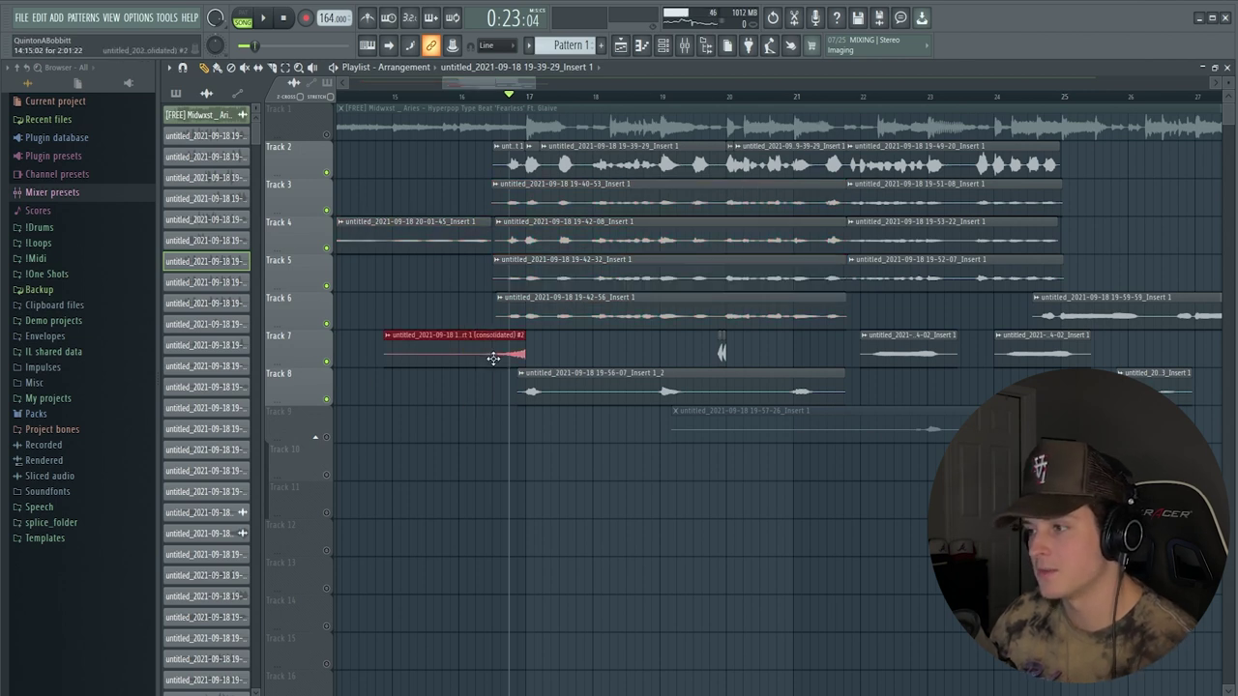
click(452, 98)
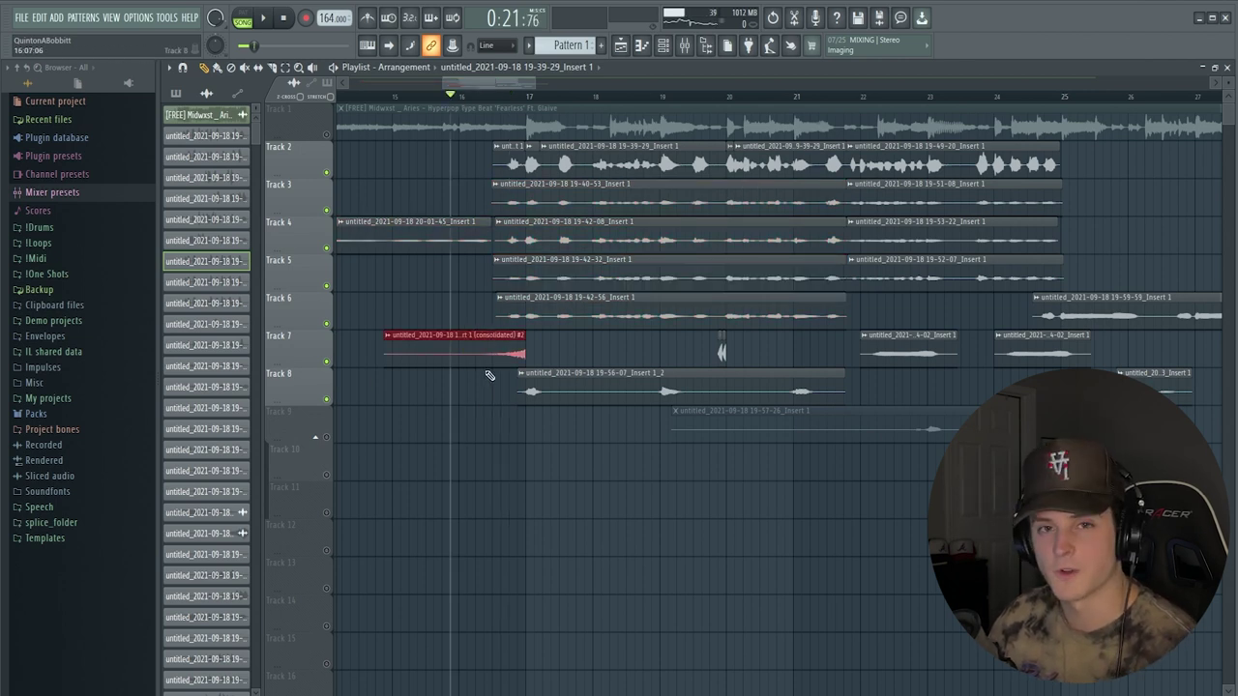
key(space)
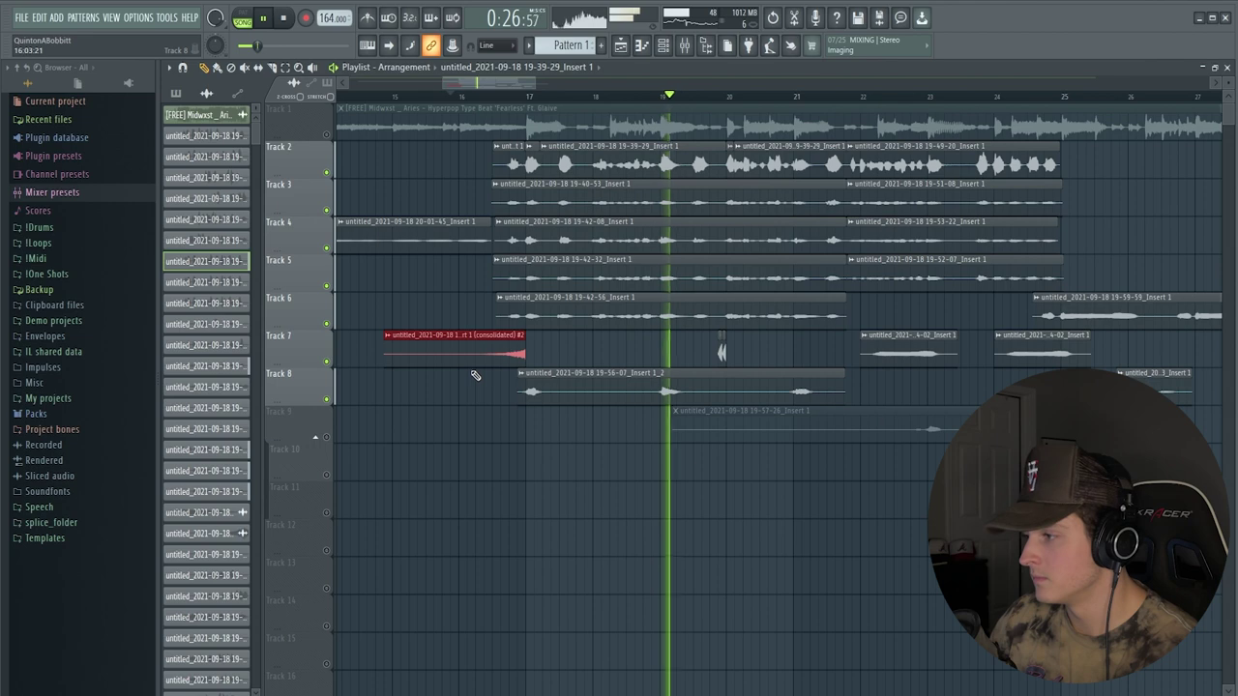
scroll(713, 100, up, 4)
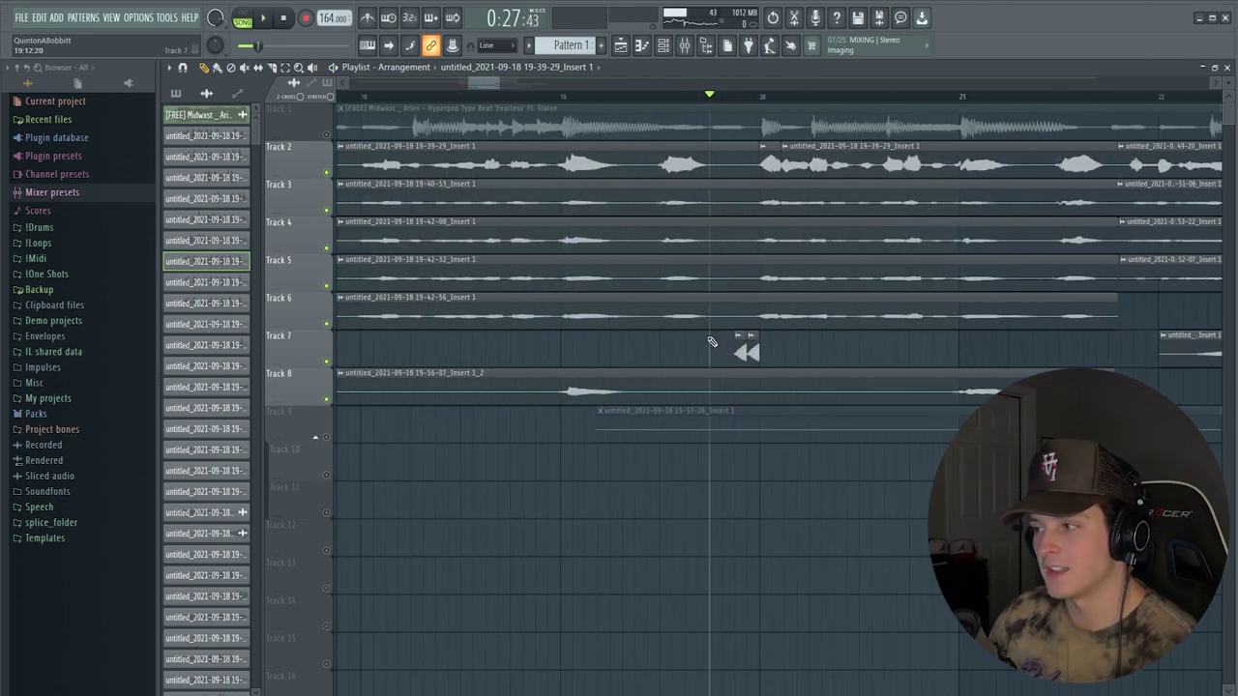
click(747, 354)
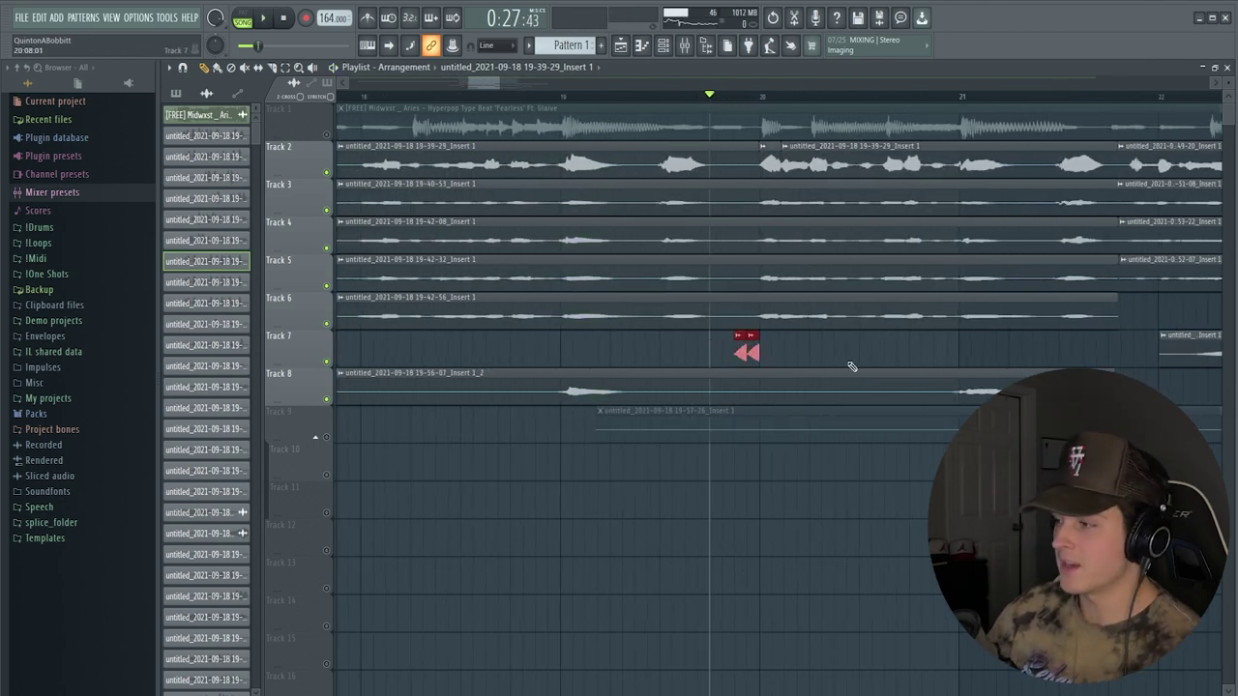
key(space)
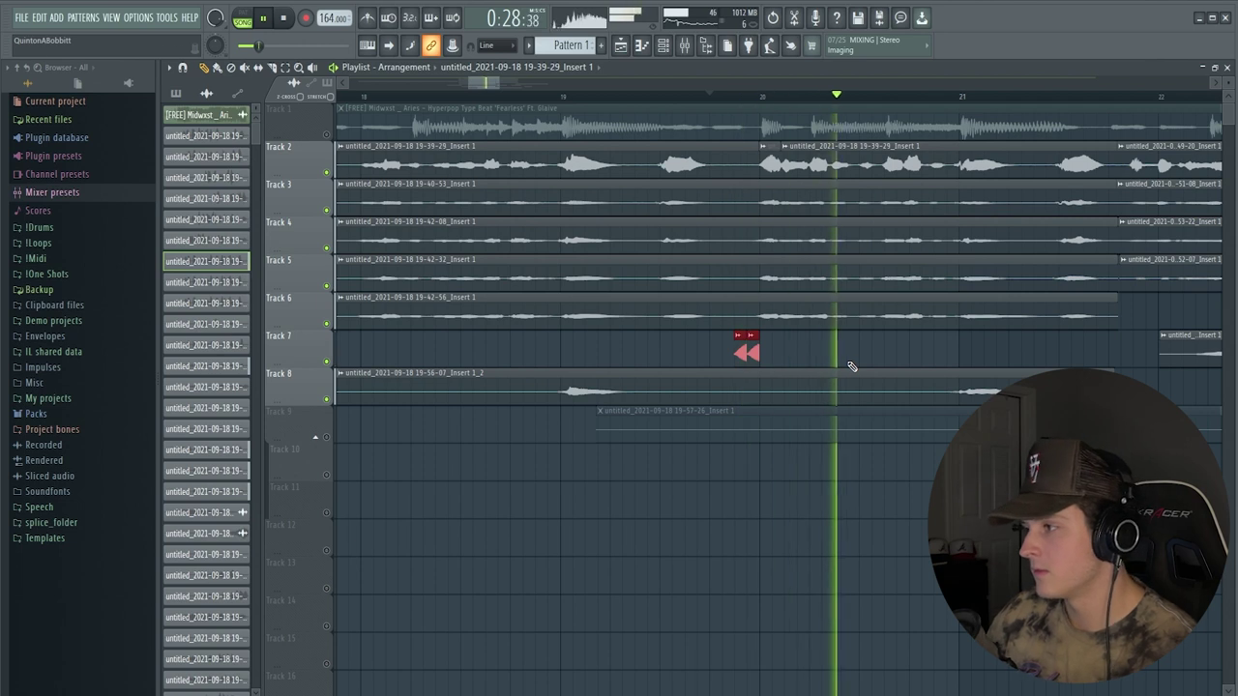
key(space)
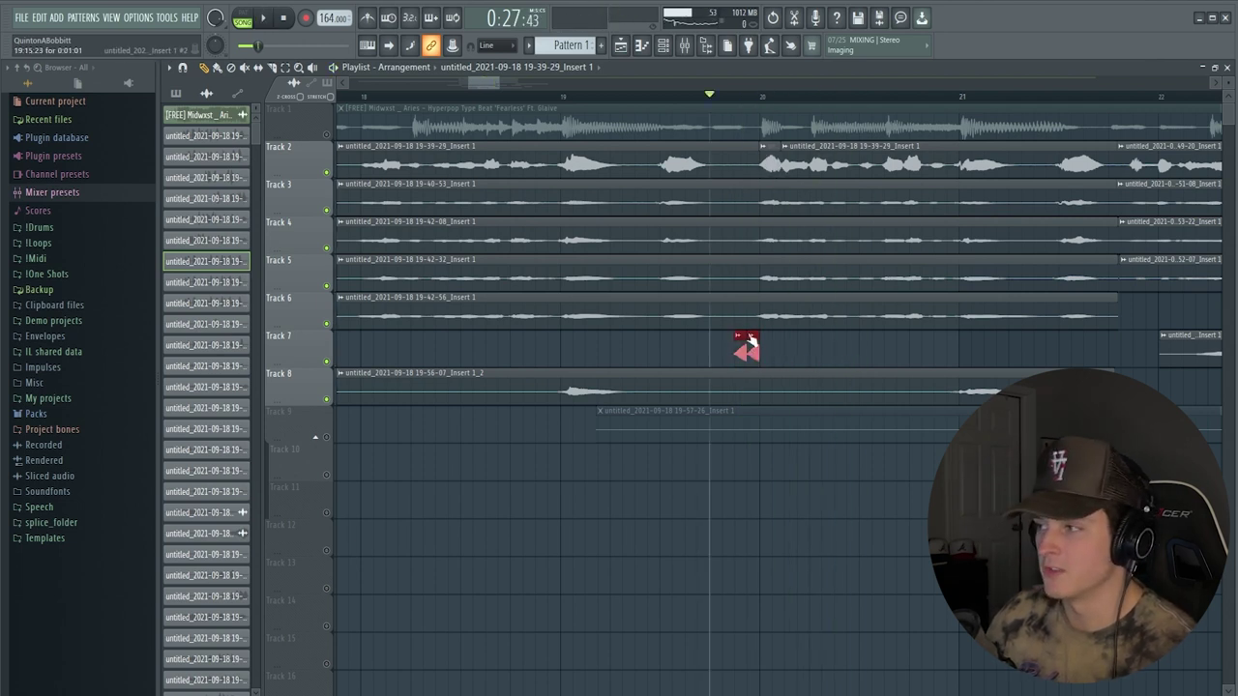
scroll(607, 105, down, 3)
key(space)
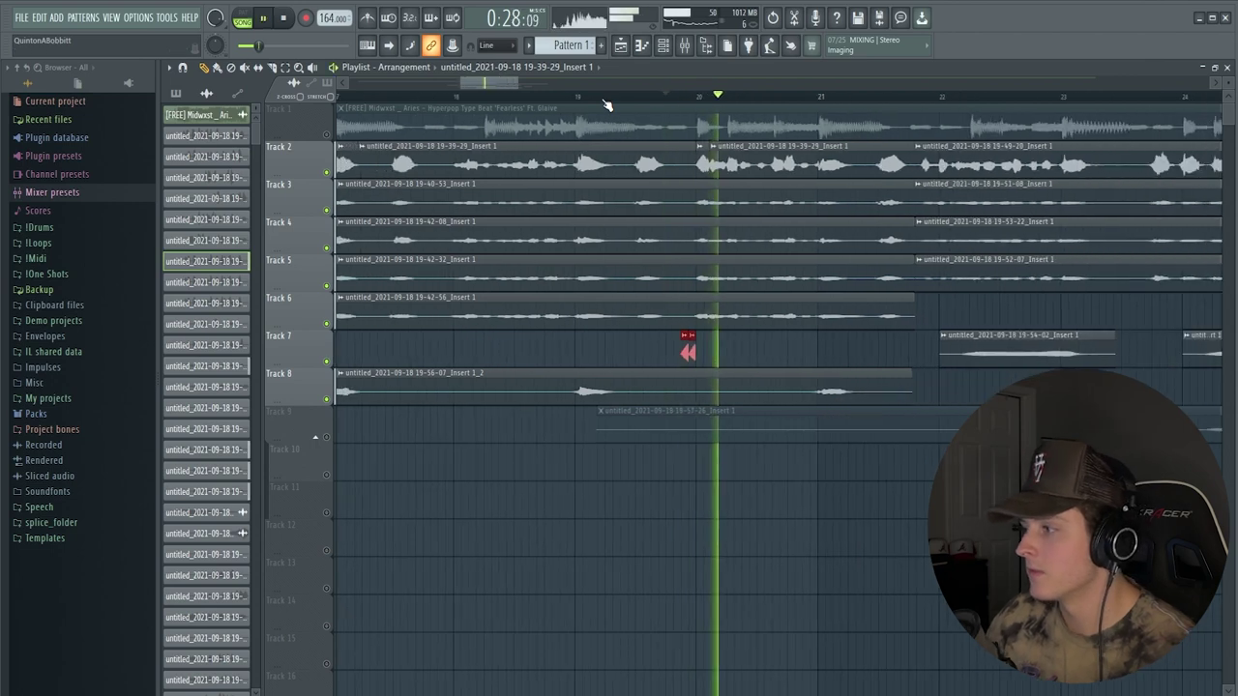
scroll(606, 105, down, 4)
Stop playback, solo Track 7 and bring Track 6 back in alongside it.
key(space)
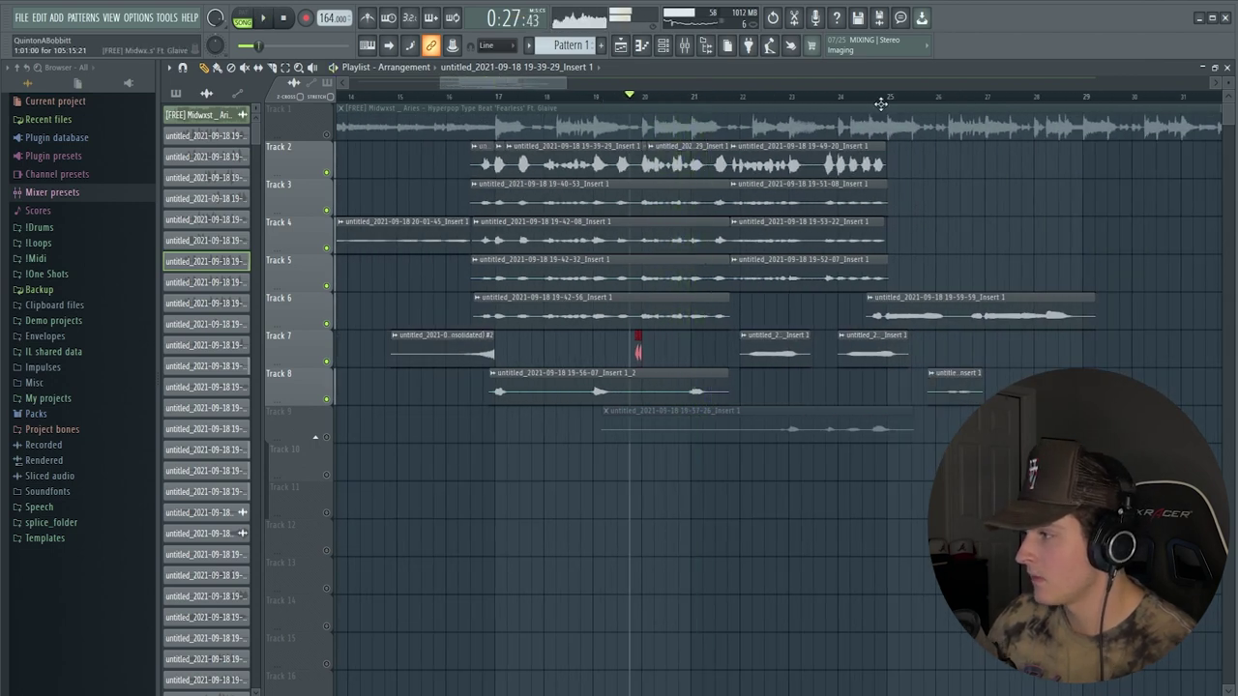
right_click(327, 362)
click(329, 326)
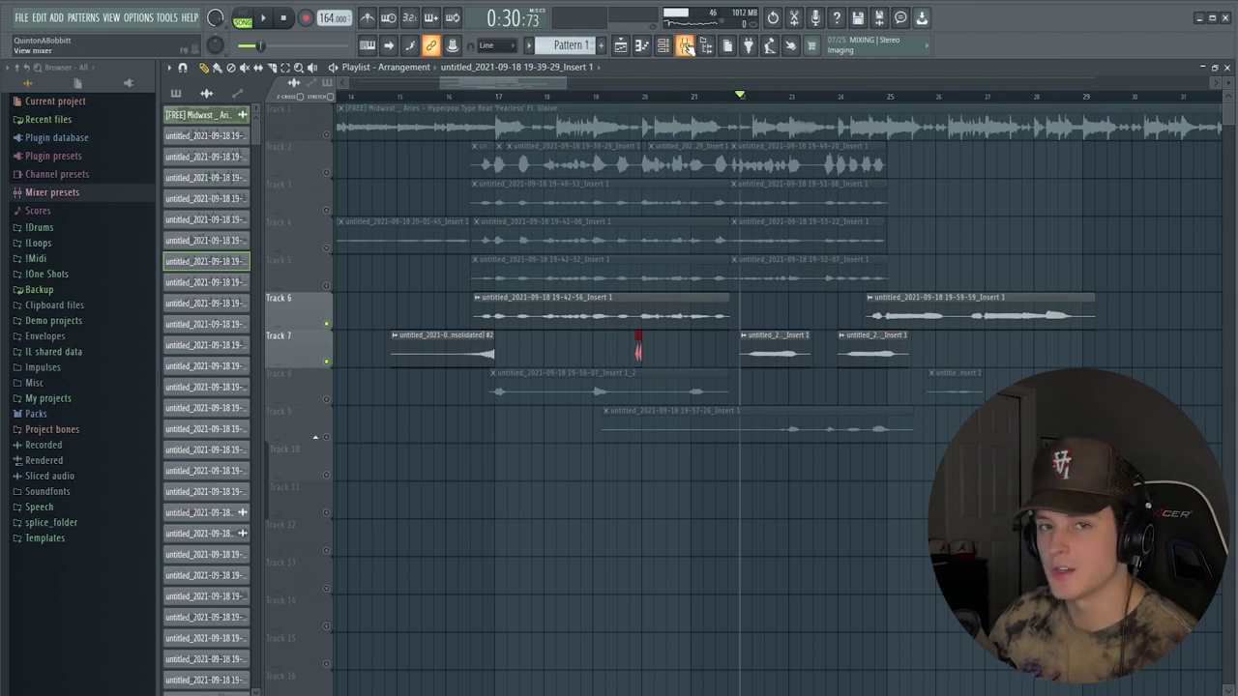
Check the adlib channel in the mixer, then play the song and return to its start.
click(687, 47)
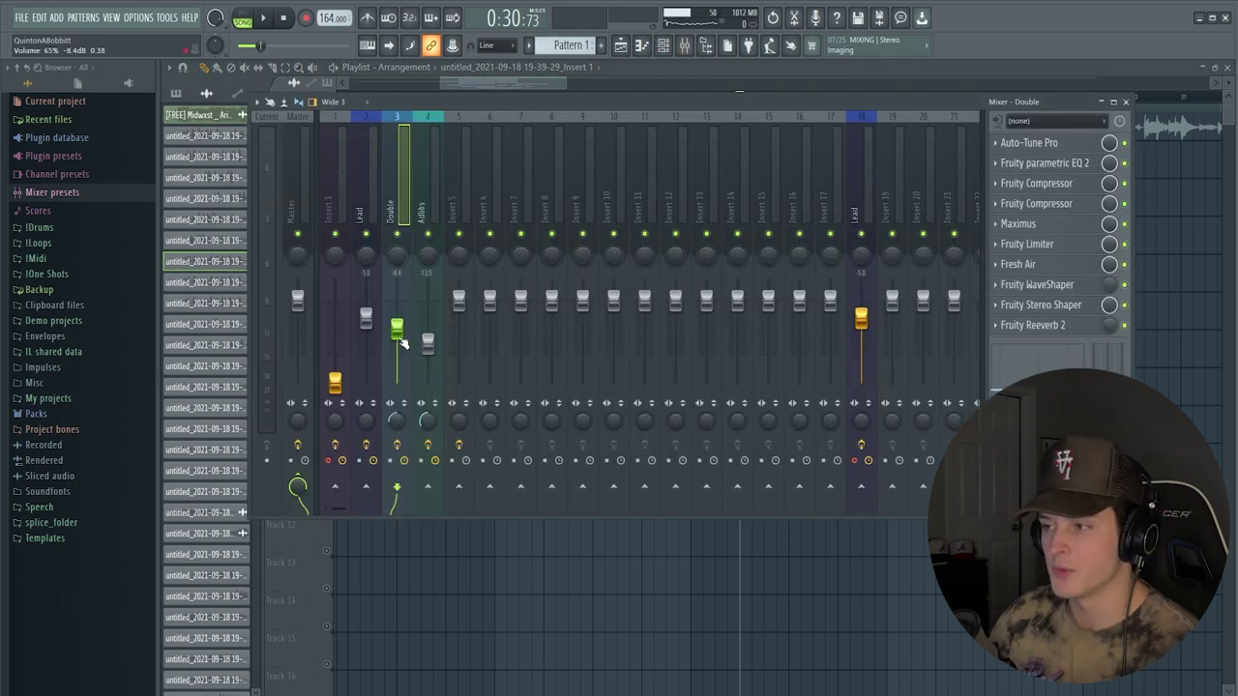
click(429, 406)
key(F9)
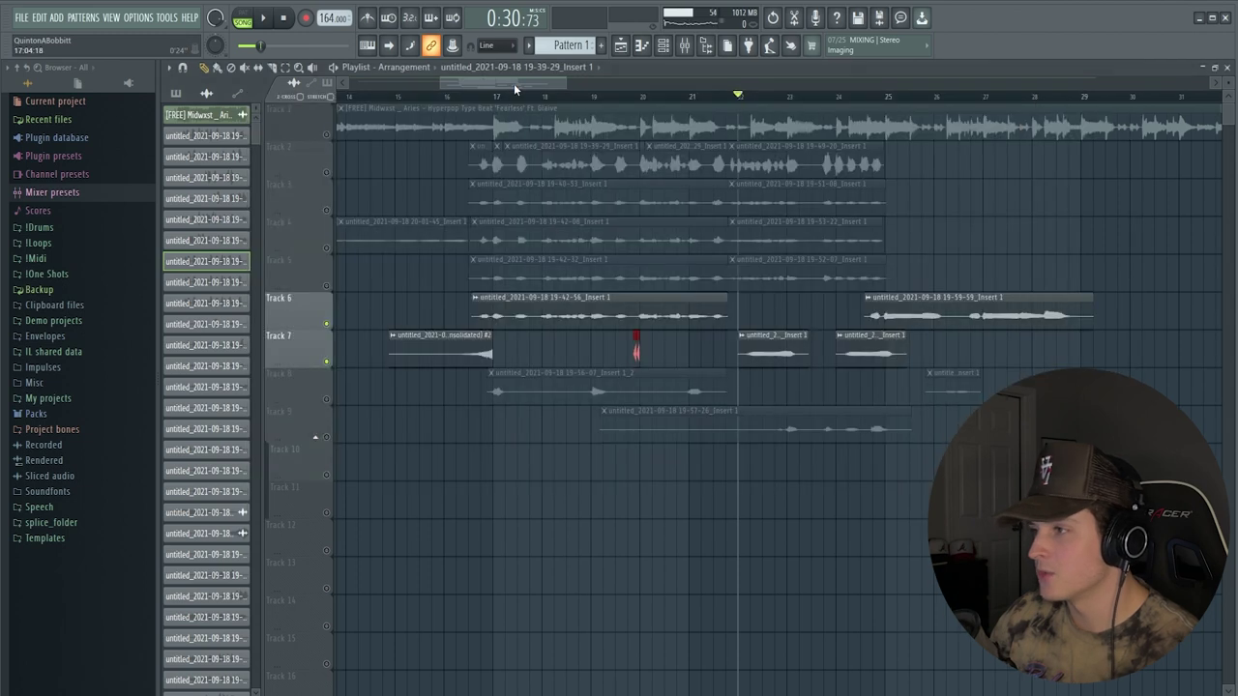
key(space)
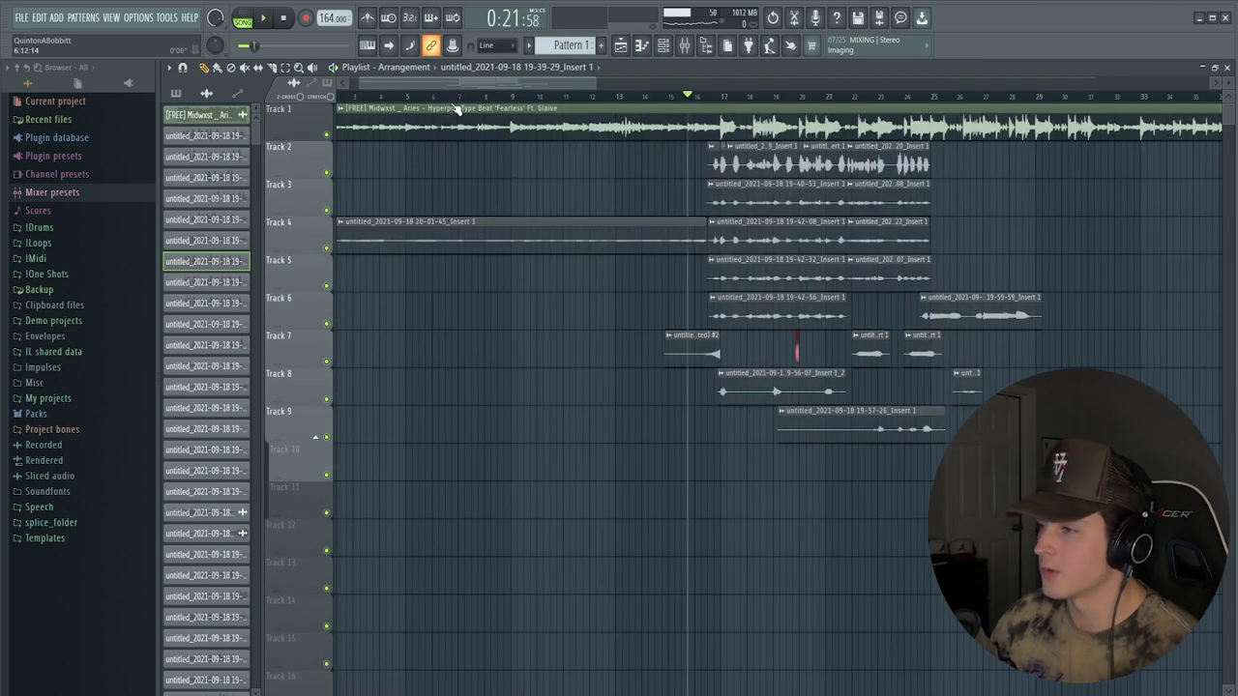
key(Home)
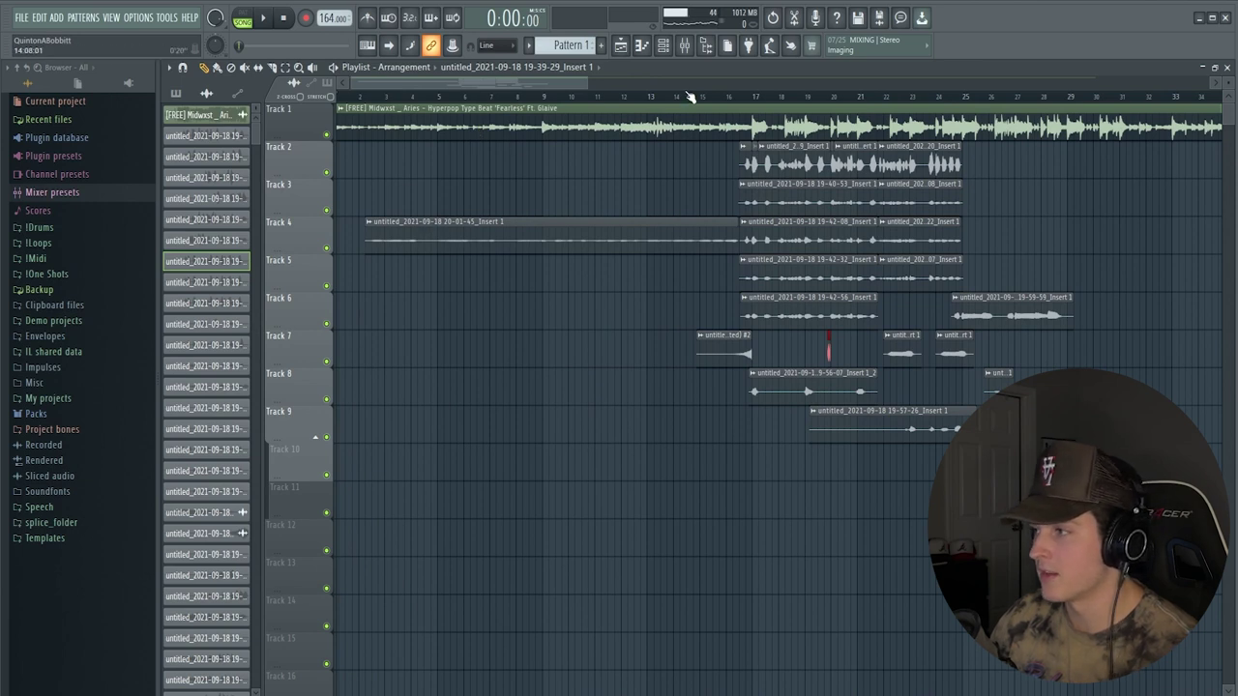
Play the song from near bar 15, then select the Master channel in the mixer.
drag(707, 97, 700, 97)
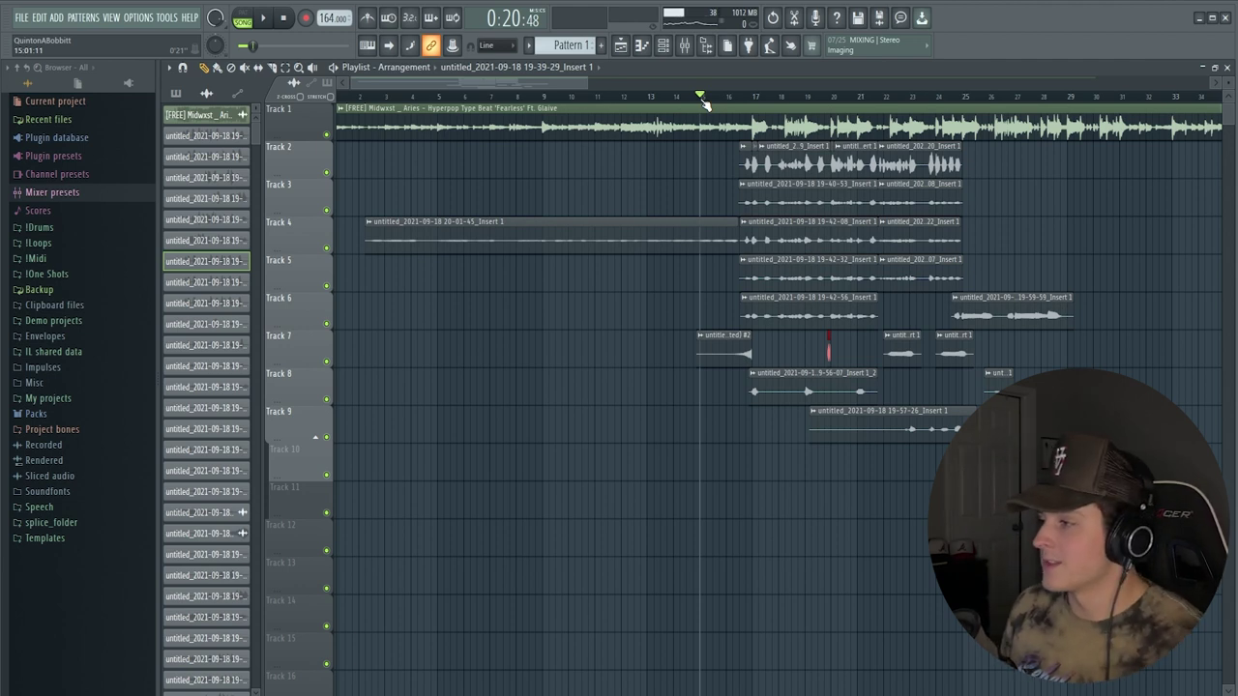
scroll(705, 103, down, 3)
key(space)
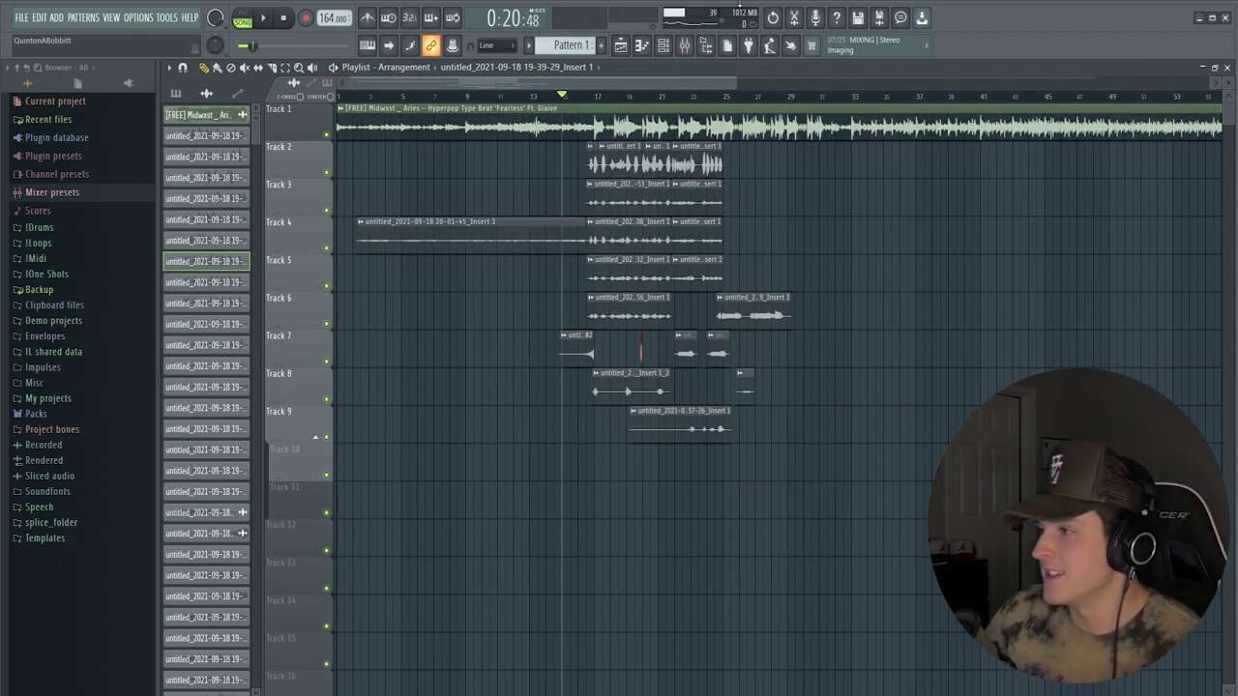
click(685, 47)
click(305, 212)
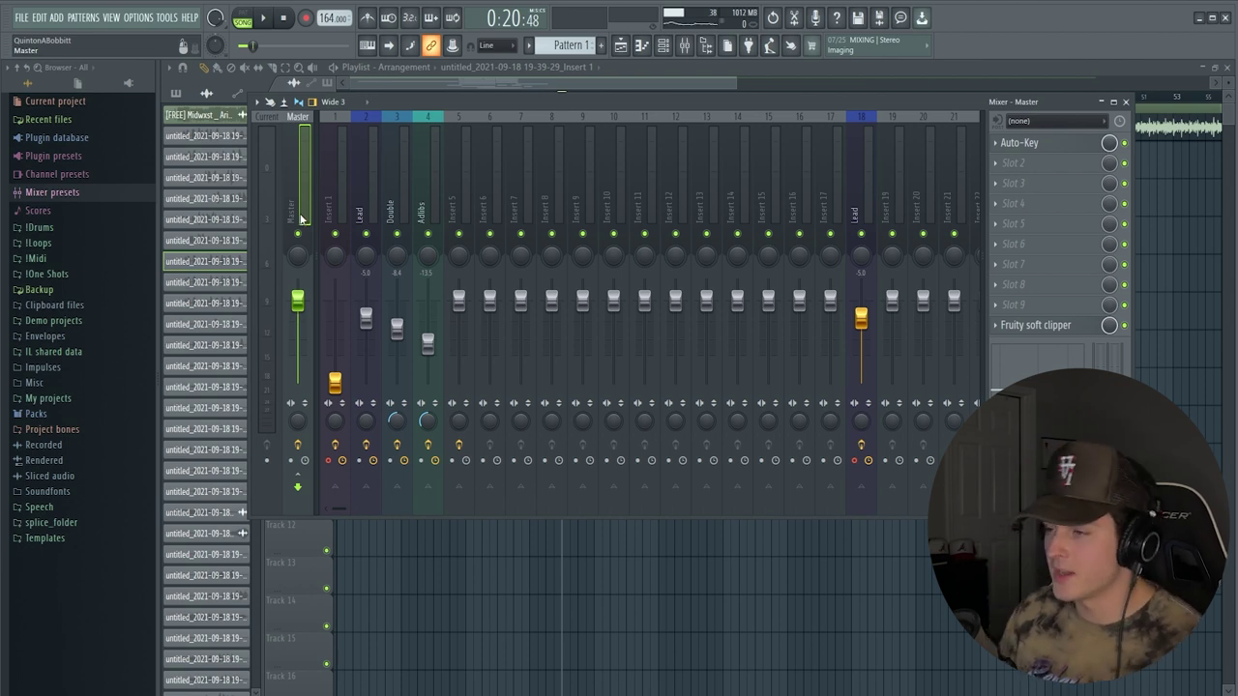
Load the RAGE (Master) preset onto the Master mixer channel, then close the mixer.
right_click(300, 219)
mouse_move(339, 187)
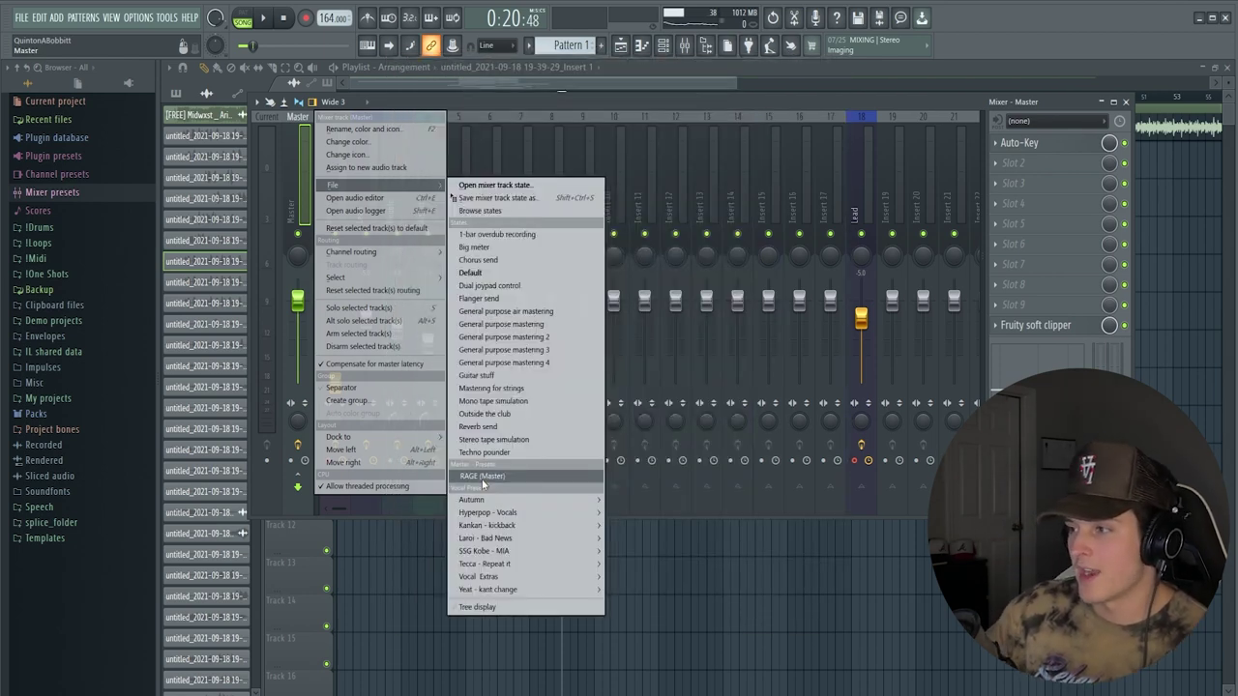
click(483, 477)
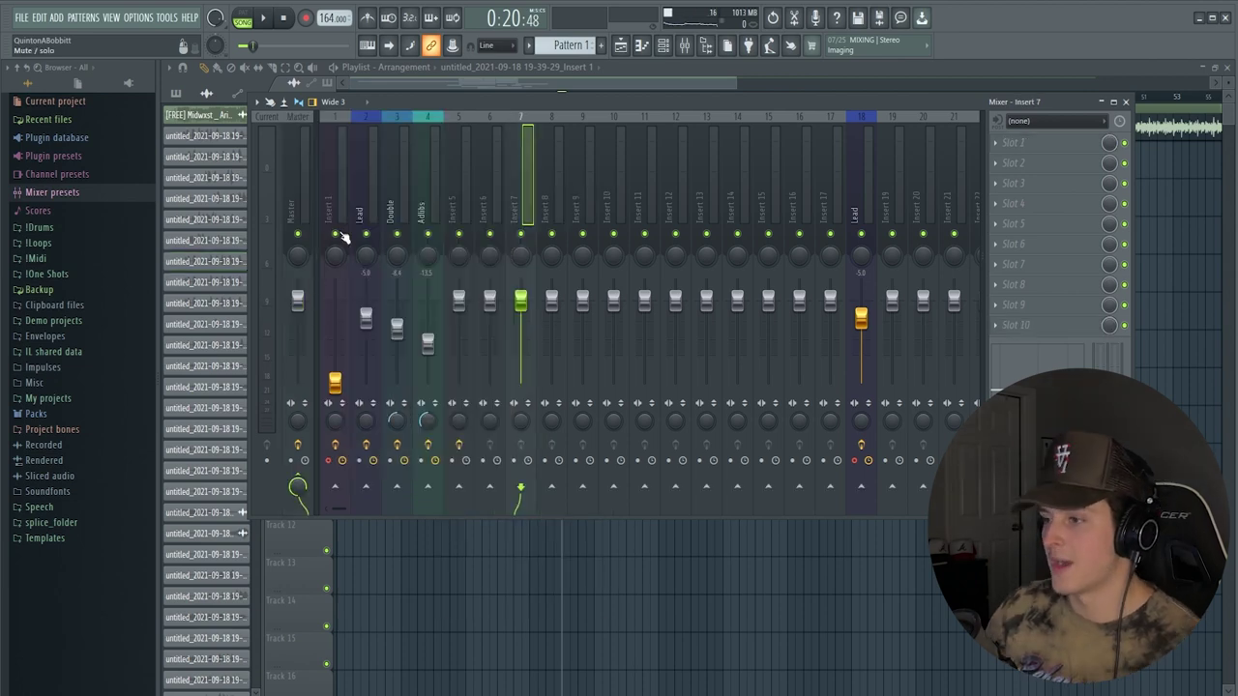
click(406, 84)
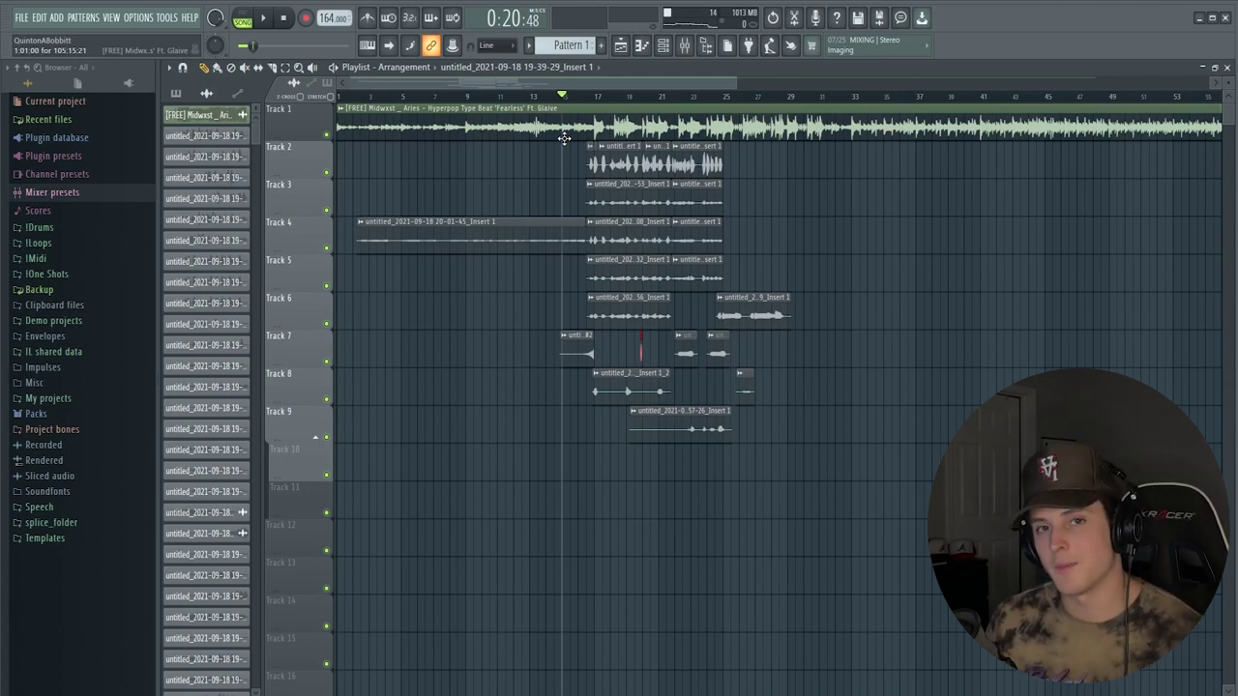
key(space)
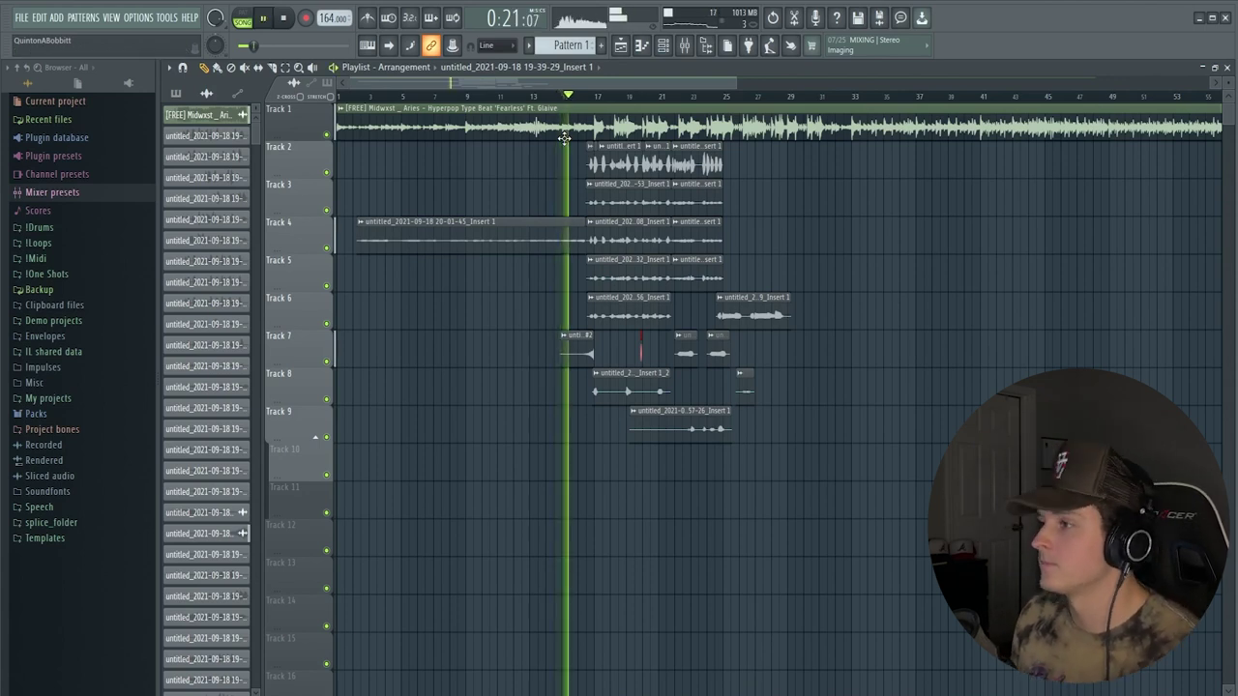